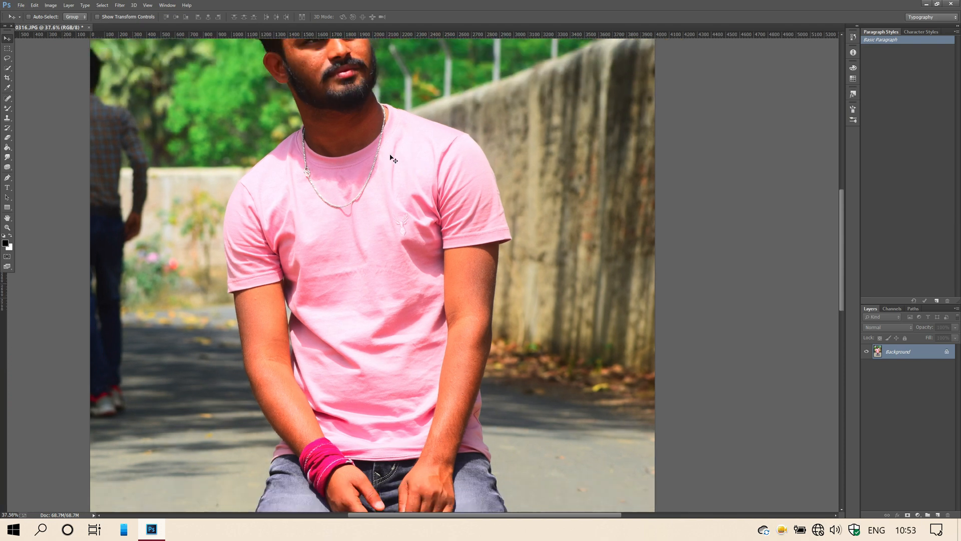
- Duplicate the Background layer of the portrait photo
scroll(392, 158, "up", 1)
scroll(282, 142, "left", 10)
scroll(283, 139, "down", 3)
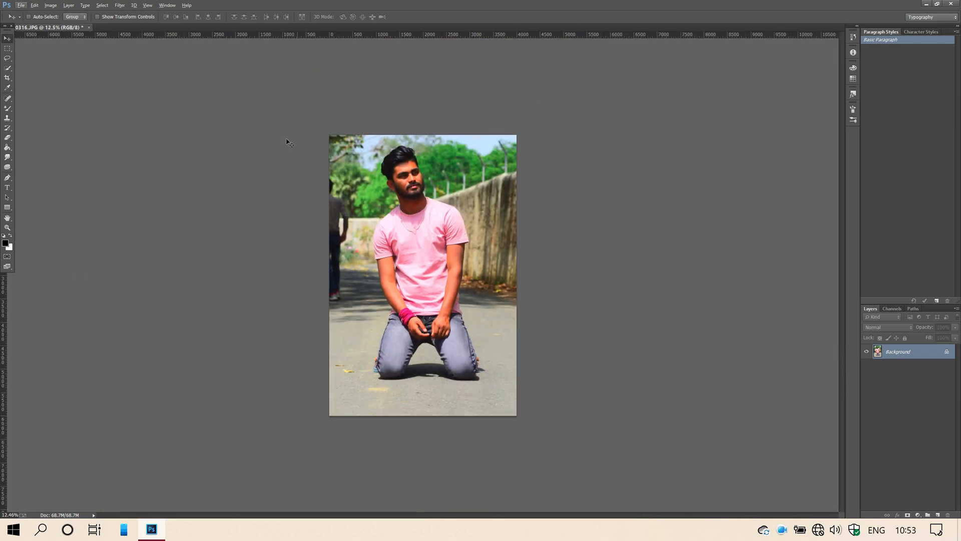
scroll(407, 136, "up", 9)
scroll(405, 133, "up", 3)
key("ctrl+j")
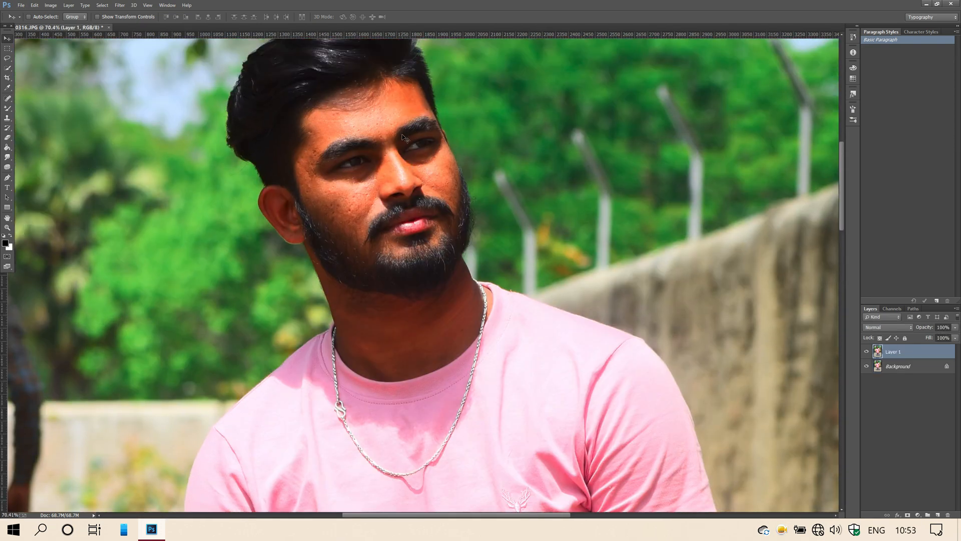
- Apply a slight Shadows/Highlights adjustment with 0% highlights to the duplicate layer and compare it with the original
left_click(50, 5)
mouse_move(80, 37)
left_click(240, 272)
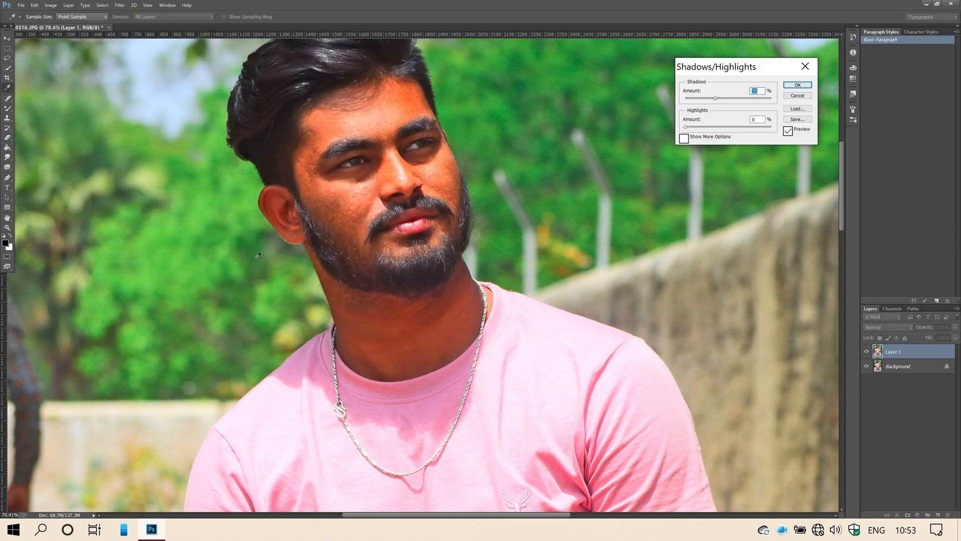
left_click(697, 98)
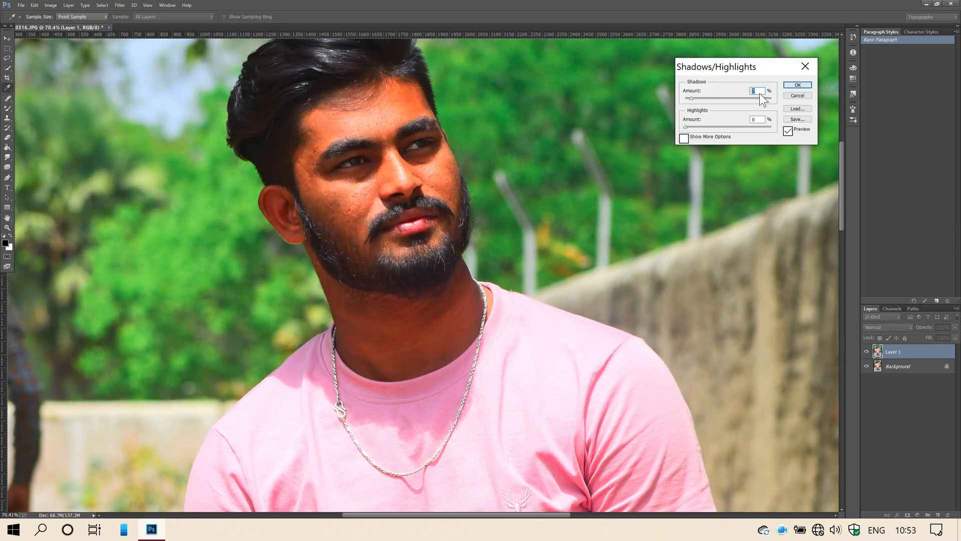
left_click(797, 85)
scroll(754, 64, "down", 6)
left_click_drag(754, 64, 646, 95)
left_click(866, 352)
left_click(866, 352)
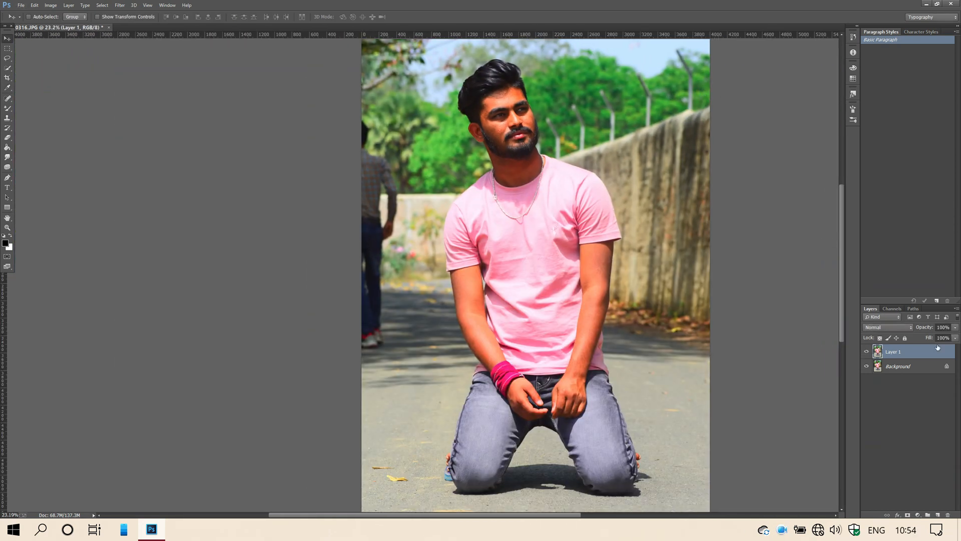
- Start a Pen path at the lower inner seam of the man's knee on the photo's left side
left_click(7, 178)
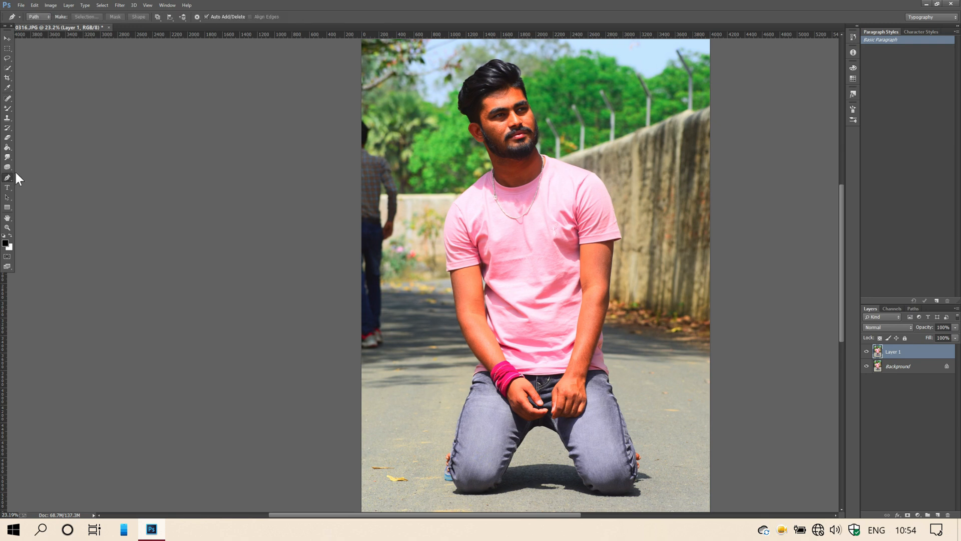
scroll(720, 272, "right", 3)
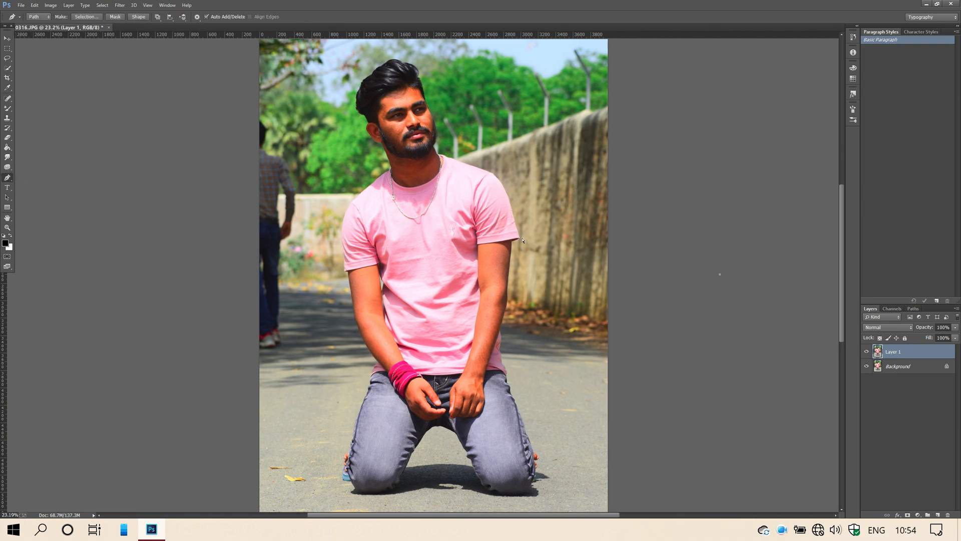
scroll(419, 329, "down", 3)
scroll(420, 330, "up", 7)
scroll(419, 329, "up", 4)
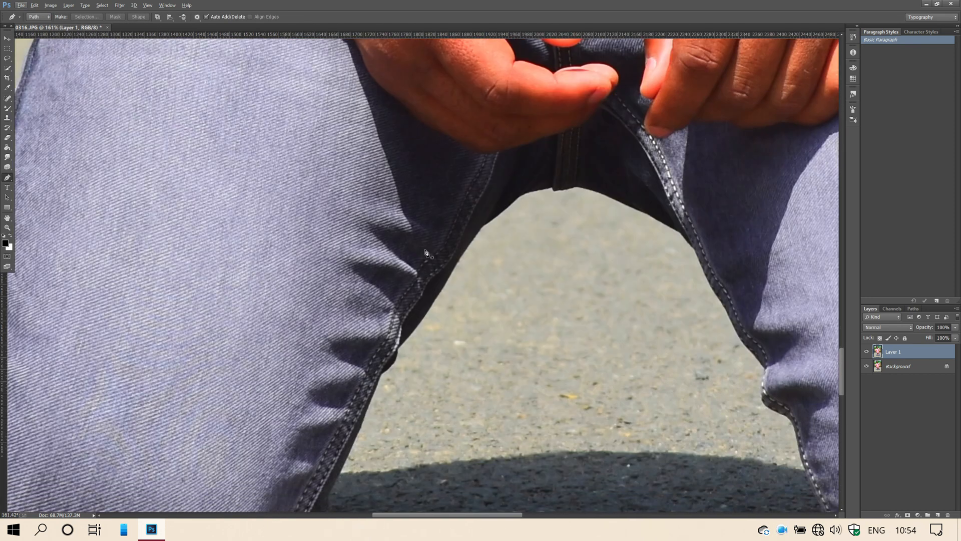
scroll(248, 347, "down", 1)
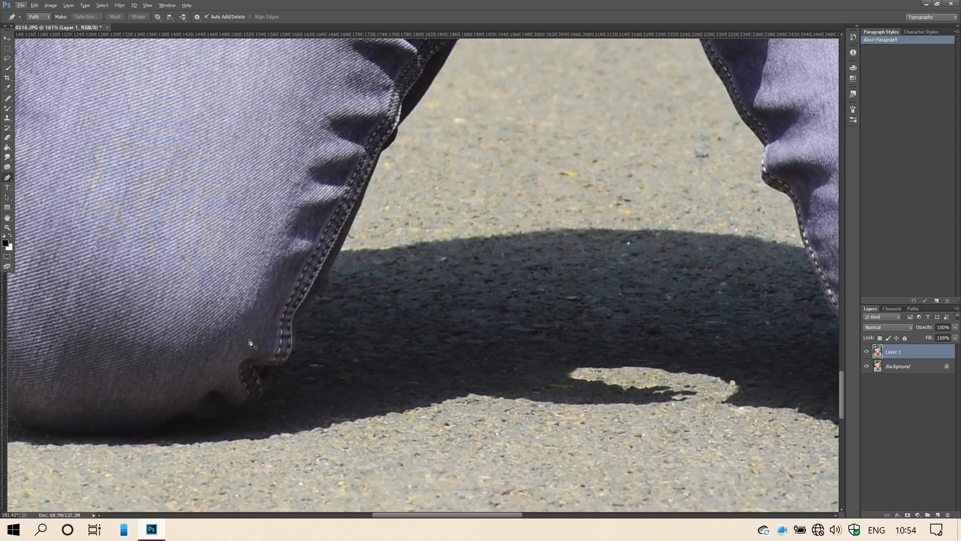
left_click(293, 356)
left_click(295, 339)
left_click(296, 325)
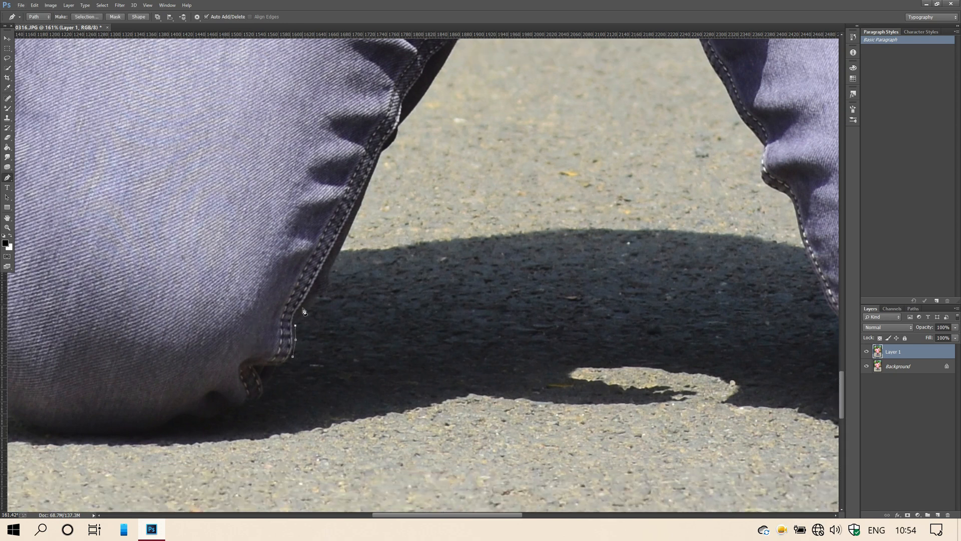
left_click(303, 309)
left_click(319, 290)
- Continue the path up the inner seam of the same jeans leg, past the folds behind the knee
scroll(301, 270, "up", 3)
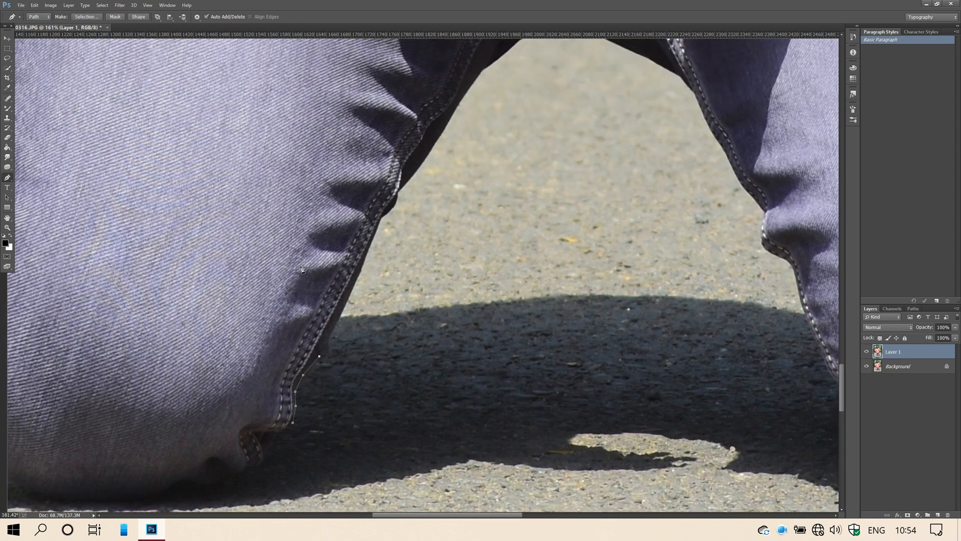
left_click(336, 352)
left_click(363, 290)
left_click(379, 247)
left_click(414, 205)
- Extend the path along the upper inner thigh to the top of the gap between the legs
scroll(431, 198, "up", 1)
left_click(445, 186)
left_click(465, 153)
left_click(483, 128)
left_click(506, 112)
left_click(523, 97)
left_click(552, 91)
- Trace the path down the inner seam of the other jeans leg as far as the fabric fold
left_click(653, 120)
left_click(682, 135)
left_click(694, 150)
left_click(703, 175)
left_click(730, 222)
scroll(704, 171, "right", 12)
scroll(518, 134, "down", 3)
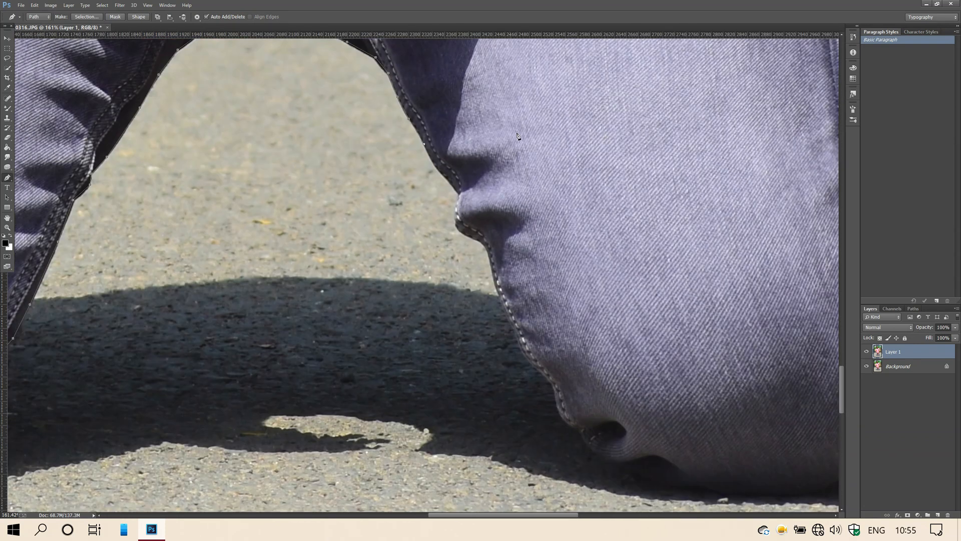
left_click(436, 166)
left_click(454, 190)
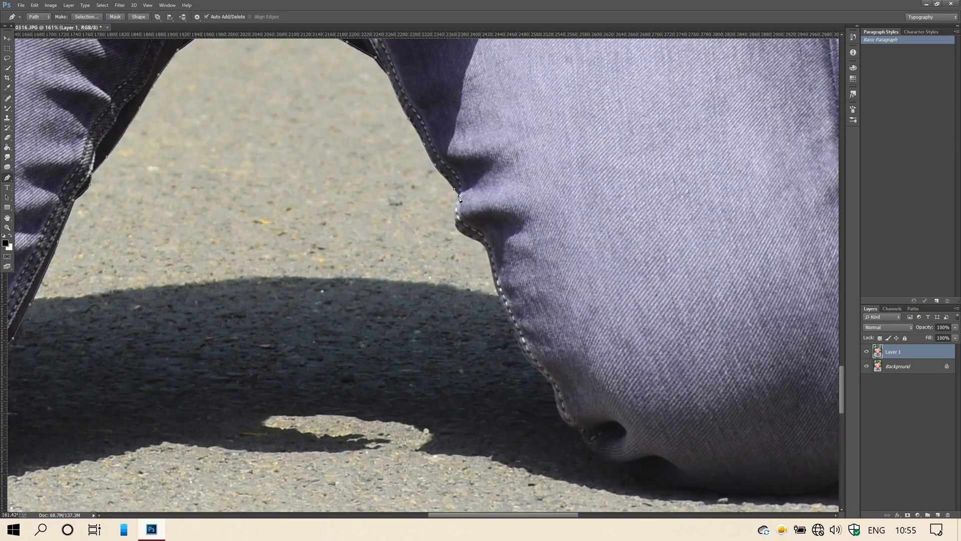
- Trace around the fabric fold and down the stitched inner seam to the underside of the second knee
left_click(458, 225)
left_click(467, 235)
left_click(485, 245)
scroll(515, 278, "down", 1)
scroll(515, 278, "down", 2)
left_click(519, 241)
left_click(530, 259)
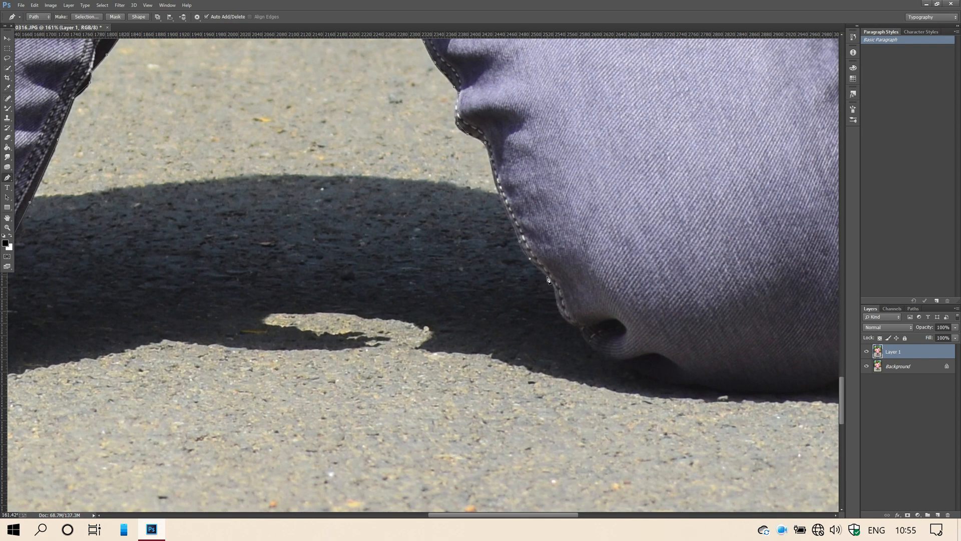
left_click(559, 305)
left_click(565, 316)
left_click(599, 353)
left_click(620, 361)
- Outline the rounded underside of the second knee where it rests on the road, up to its outer side
scroll(711, 371, "right", 5)
left_click(425, 363)
left_click(459, 371)
left_click(485, 383)
left_click(514, 393)
left_click(558, 395)
left_click(601, 388)
left_click(642, 369)
left_click(669, 347)
left_click(688, 316)
- Continue the path around the small piece of footwear showing behind the knee's outer edge
scroll(719, 308, "right", 3)
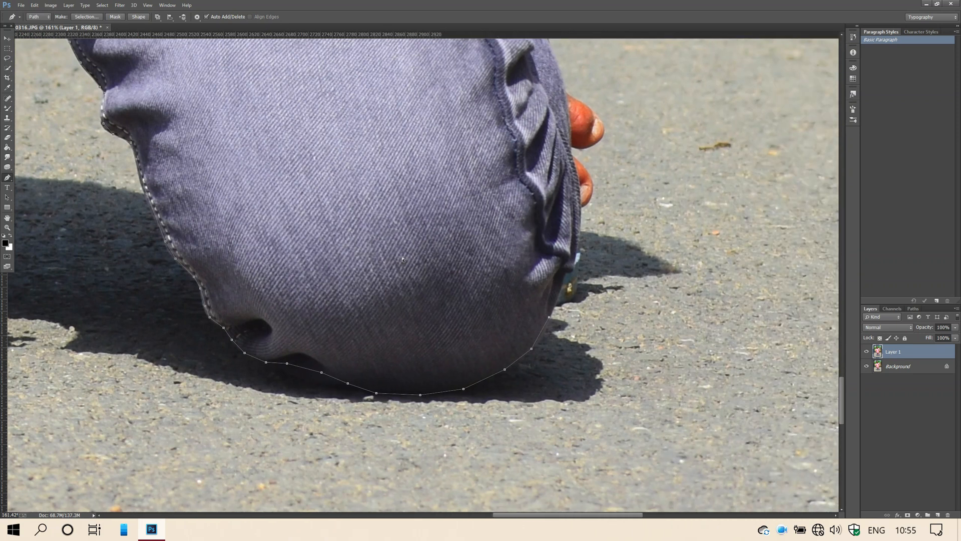
left_click_drag(402, 259, 371, 331)
left_click(532, 358)
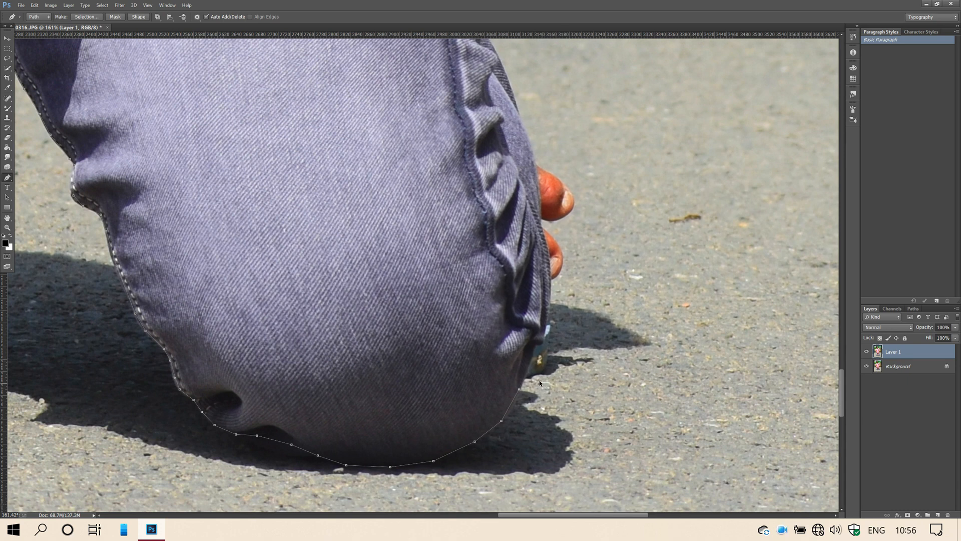
left_click(527, 375)
left_click(539, 372)
left_click(545, 361)
left_click(548, 341)
- Trace around the protruding toes and up the outer edge of the jeans leg to the mid-thigh
scroll(580, 279, "up", 3)
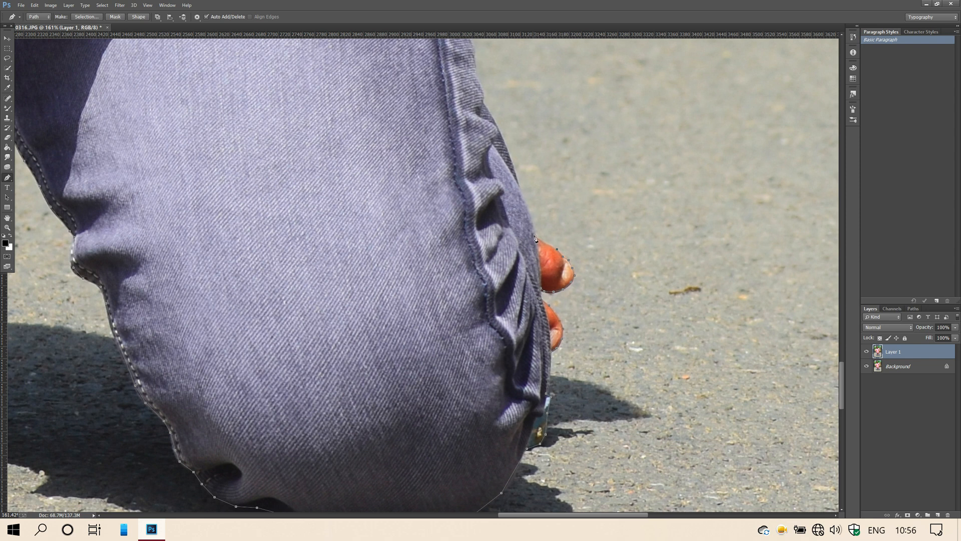
scroll(535, 239, "up", 5)
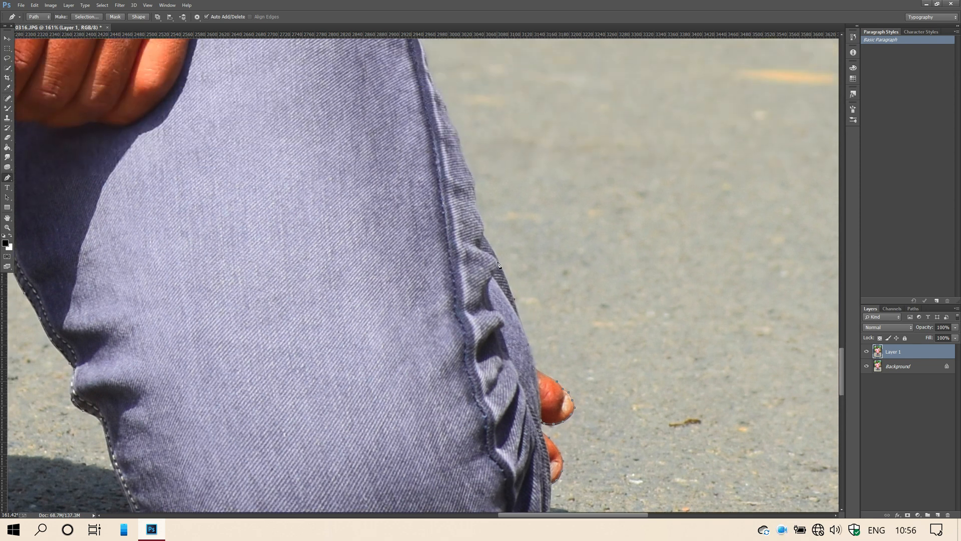
scroll(469, 195, "up", 3)
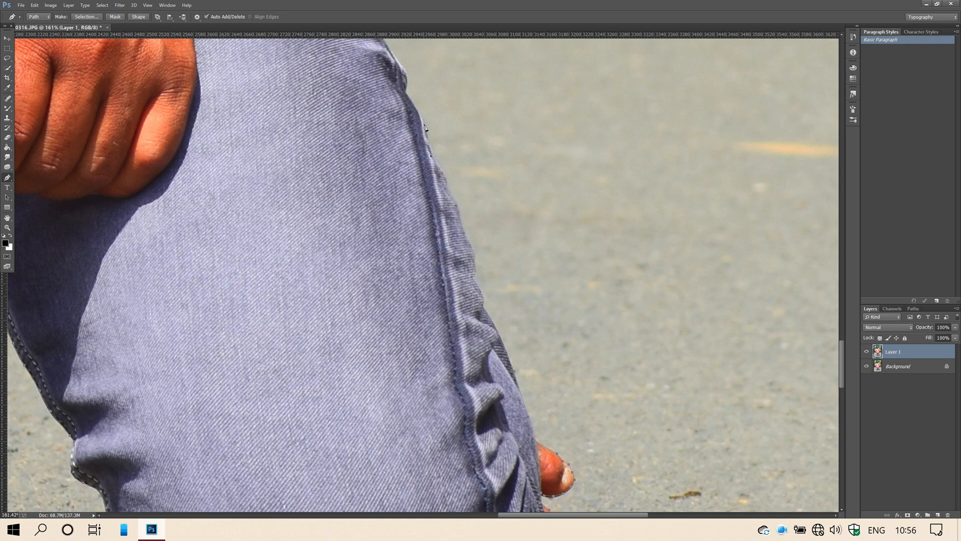
scroll(425, 127, "down", 3)
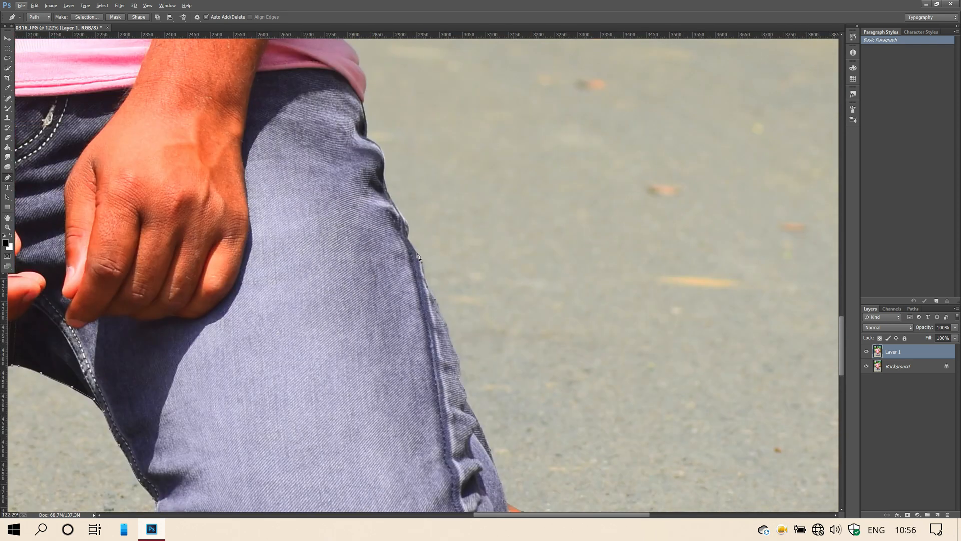
left_click(417, 253)
left_click(407, 239)
- Continue the path at closer zoom along the wrinkled outer edge of the upper thigh
key("z")
scroll(407, 229, "up", 5)
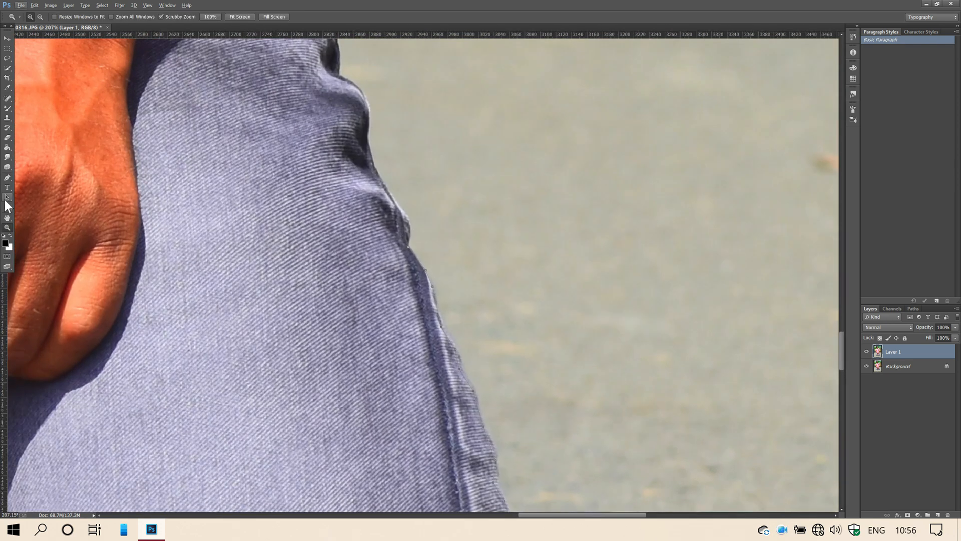
left_click(8, 178)
left_click(403, 209)
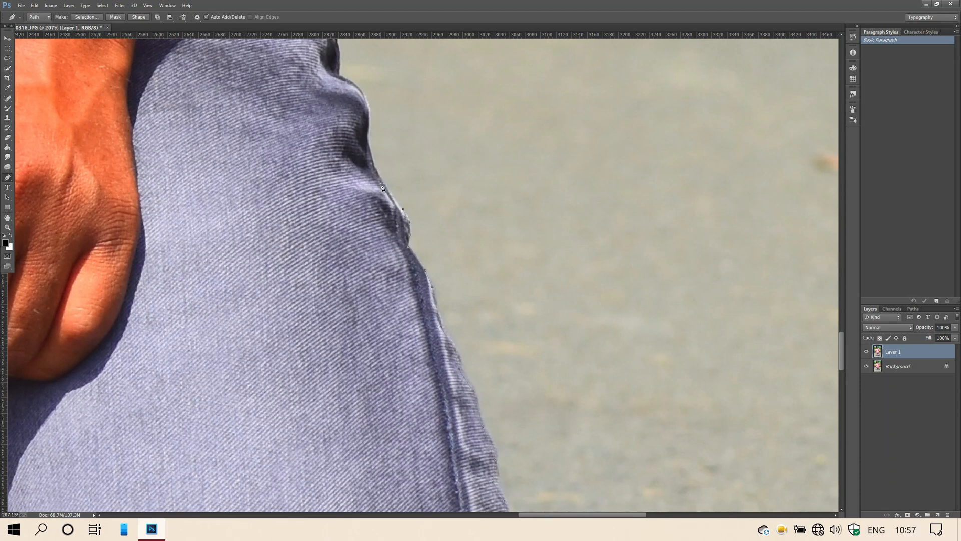
left_click(367, 137)
left_click(368, 117)
scroll(369, 115, "up", 3)
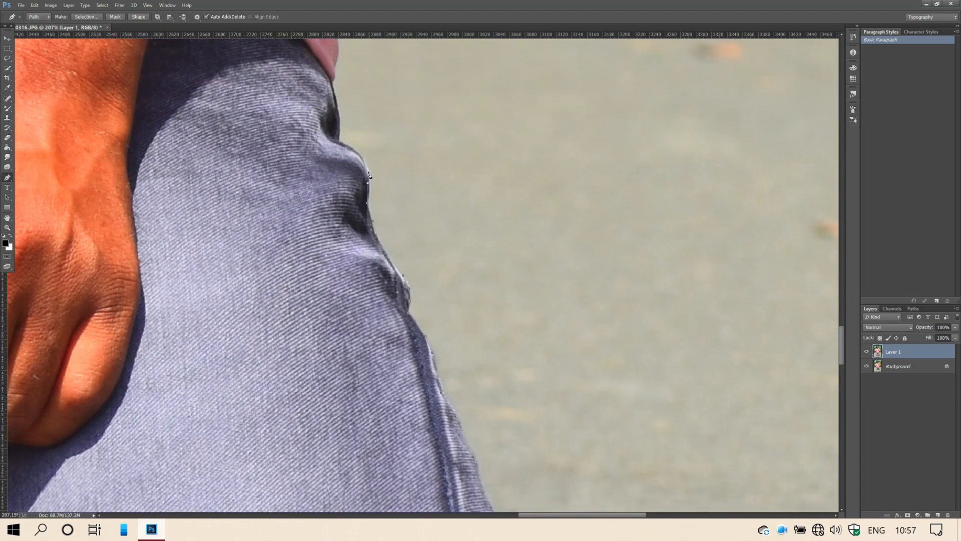
- Trace the outer hip of the jeans up to the hem of the pink T-shirt
left_click(346, 144)
left_click(339, 110)
scroll(336, 118, "up", 2)
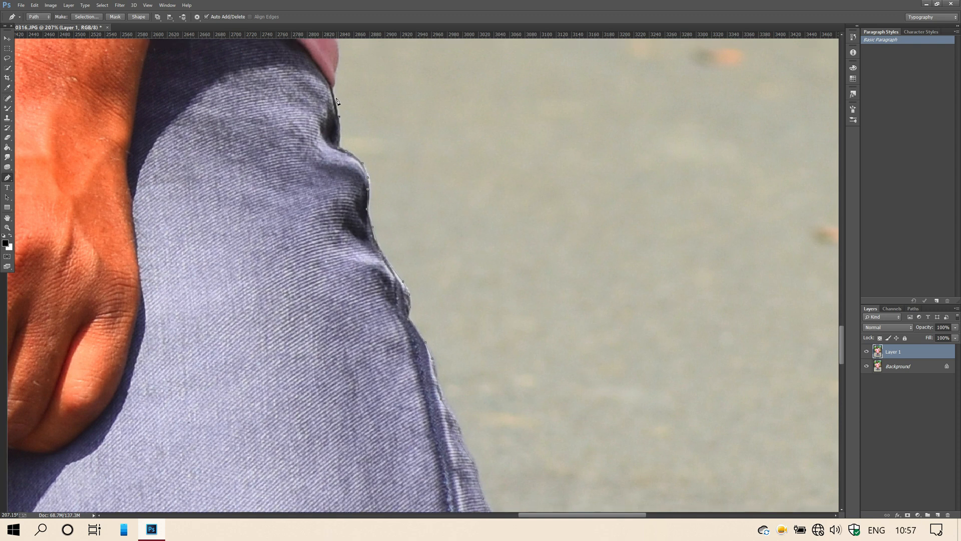
left_click(331, 123)
left_click(339, 94)
- Outline the T-shirt's hem corner and side edge up to where it meets the forearm
scroll(339, 96, "up", 7)
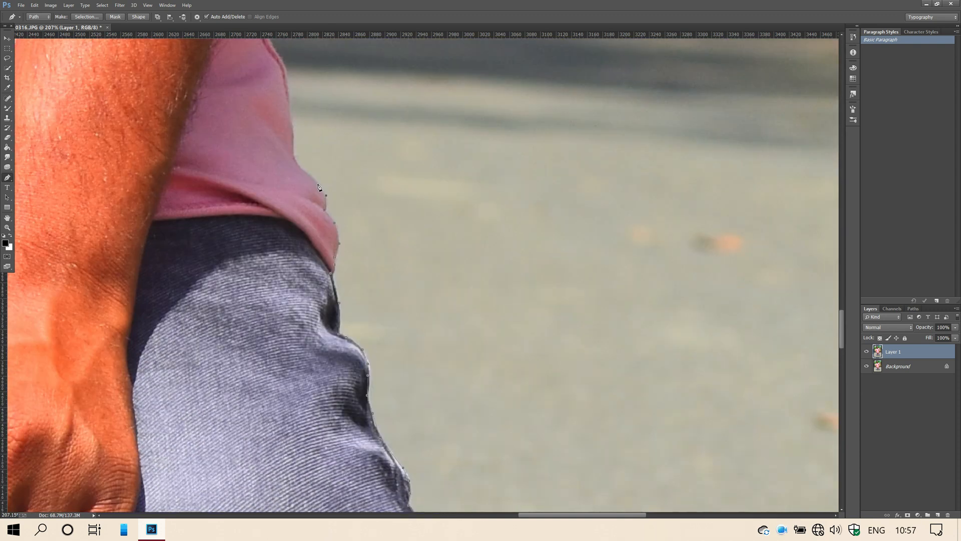
left_click(289, 105)
scroll(300, 110, "up", 6)
scroll(325, 125, "left", 5)
left_click(380, 158)
left_click(387, 135)
left_click(392, 111)
left_click(397, 83)
scroll(402, 132, "up", 3)
left_click(402, 135)
left_click(394, 98)
- Trace the outer edge of the forearm up to just below the elbow
scroll(392, 100, "up", 3)
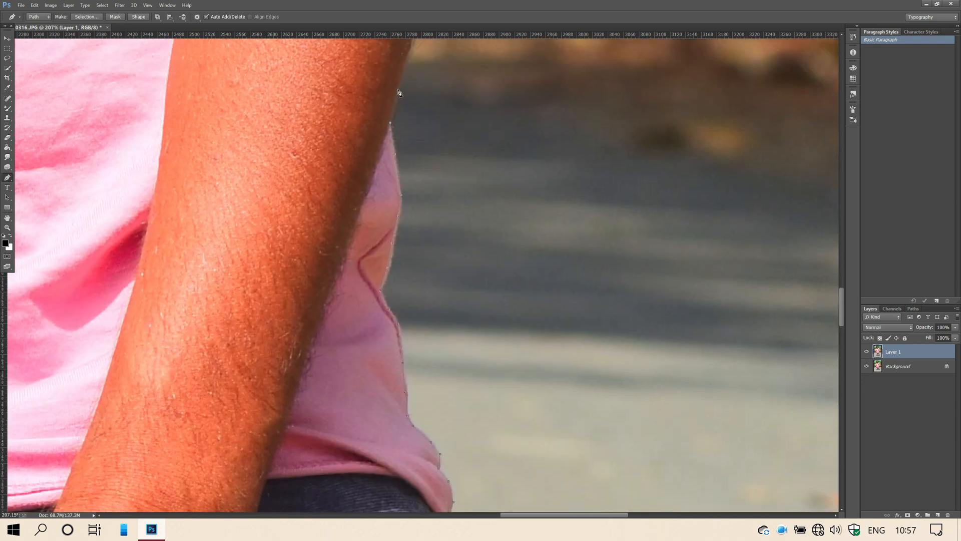
left_click(398, 91)
scroll(411, 95, "up", 4)
left_click(417, 107)
scroll(417, 107, "up", 5)
left_click(442, 137)
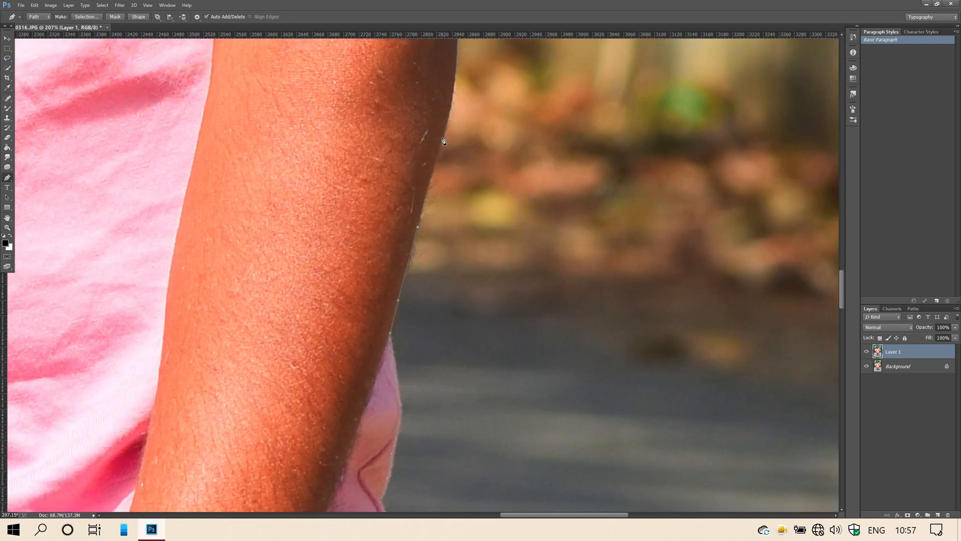
scroll(444, 140, "up", 3)
scroll(456, 126, "up", 5)
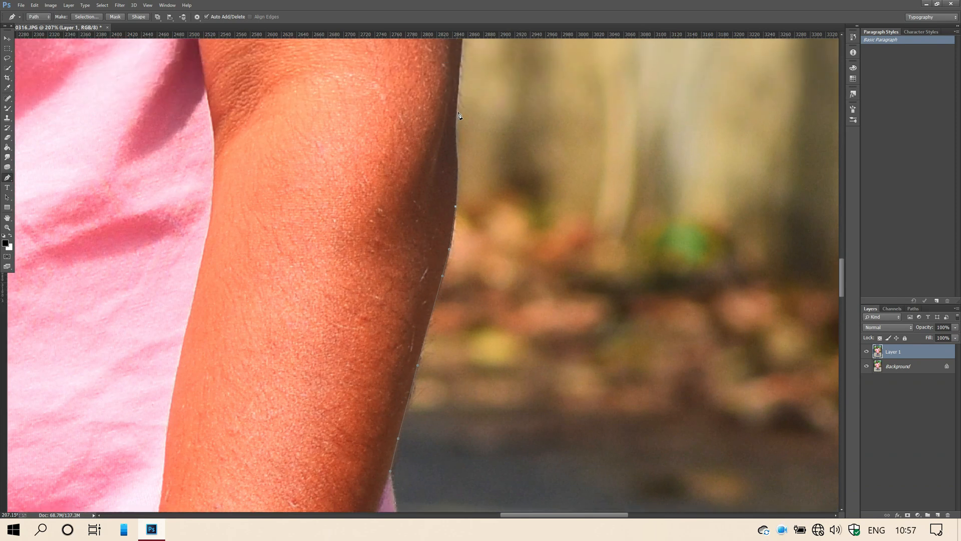
- Continue the path around the elbow and up the outer edge of the upper arm
left_click(456, 183)
left_click(455, 147)
left_click(458, 100)
scroll(461, 102, "up", 2)
scroll(466, 110, "up", 3)
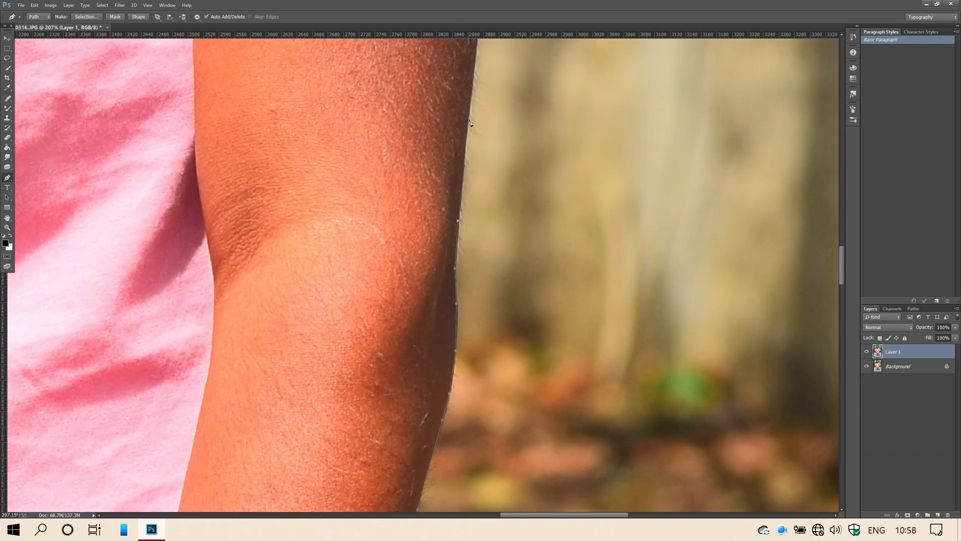
left_click(470, 115)
scroll(472, 108, "up", 5)
left_click(484, 113)
scroll(496, 123, "up", 4)
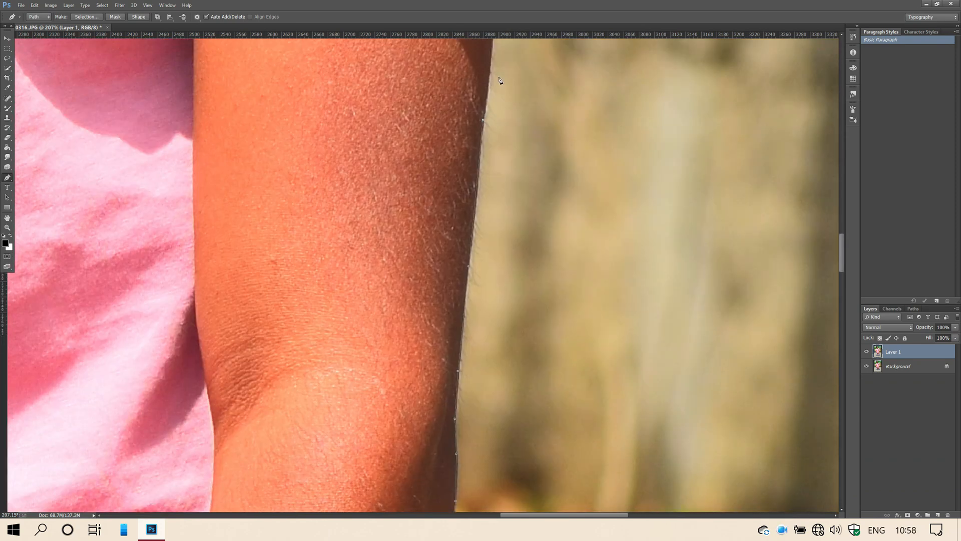
- Outline the top of the arm, the underside of the sleeve opening and the sleeve's hem corner
left_click(493, 130)
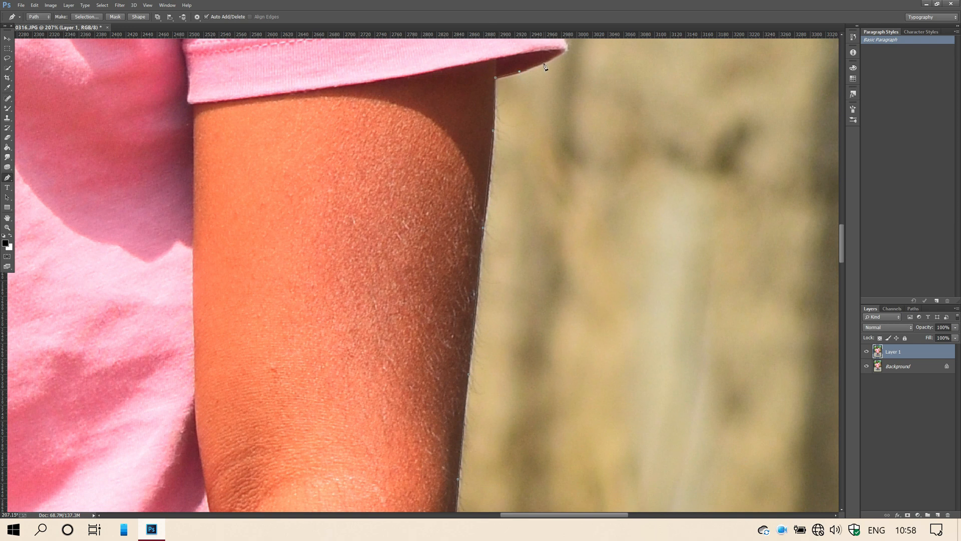
left_click(566, 46)
scroll(563, 75, "up", 4)
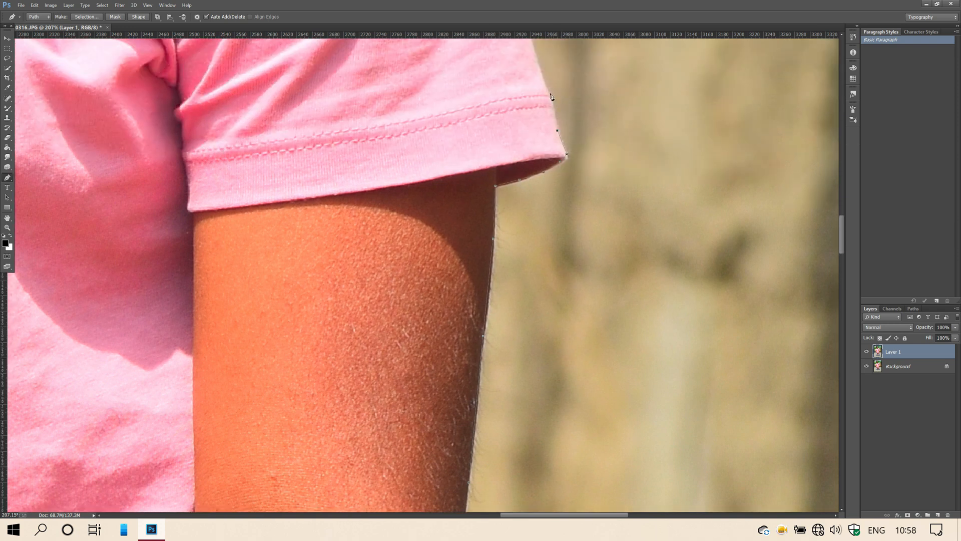
left_click(536, 63)
scroll(536, 68, "up", 4)
- Continue the path up the outer edge of the T-shirt sleeve from the hem stitching toward the shoulder
left_click(521, 114)
left_click(506, 54)
scroll(504, 57, "up", 5)
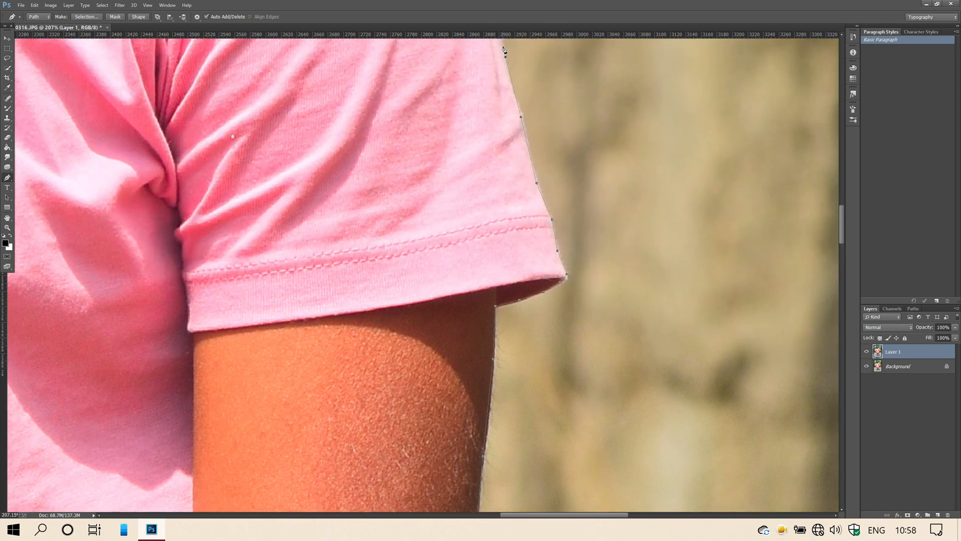
left_click(487, 127)
left_click(475, 82)
scroll(463, 114, "up", 3)
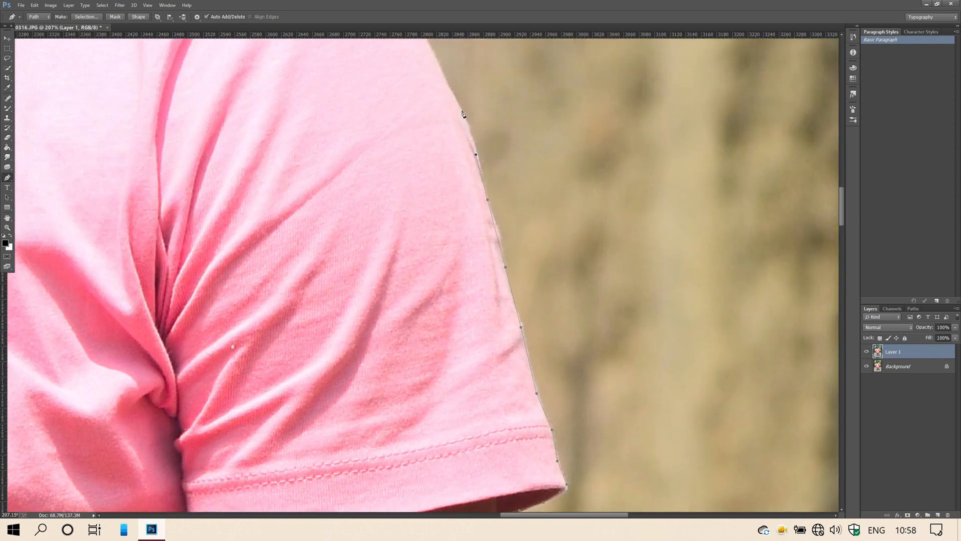
left_click(439, 69)
scroll(416, 91, "up", 8)
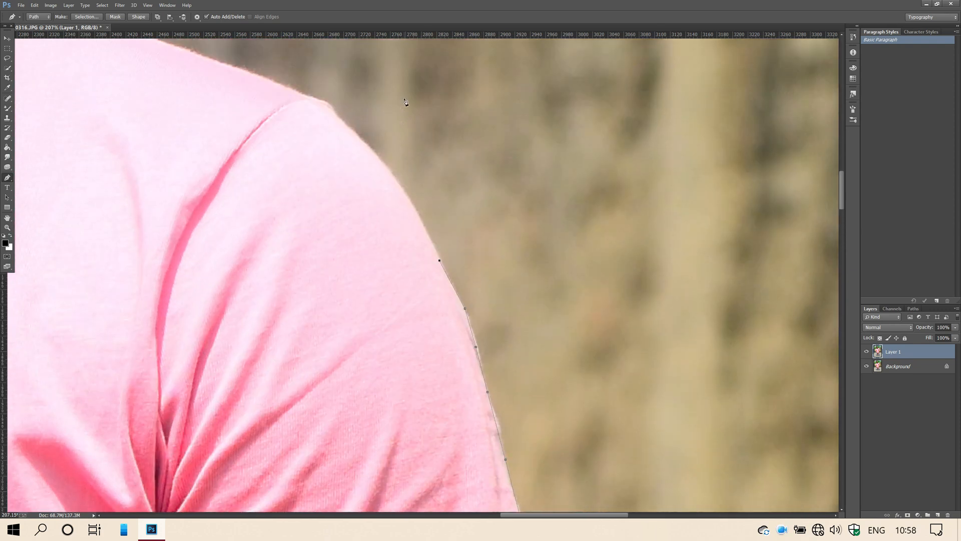
- Outline the rounded shoulder and carry the path past the top of the sleeve seam
scroll(408, 103, "left", 5)
left_click(538, 210)
left_click(509, 168)
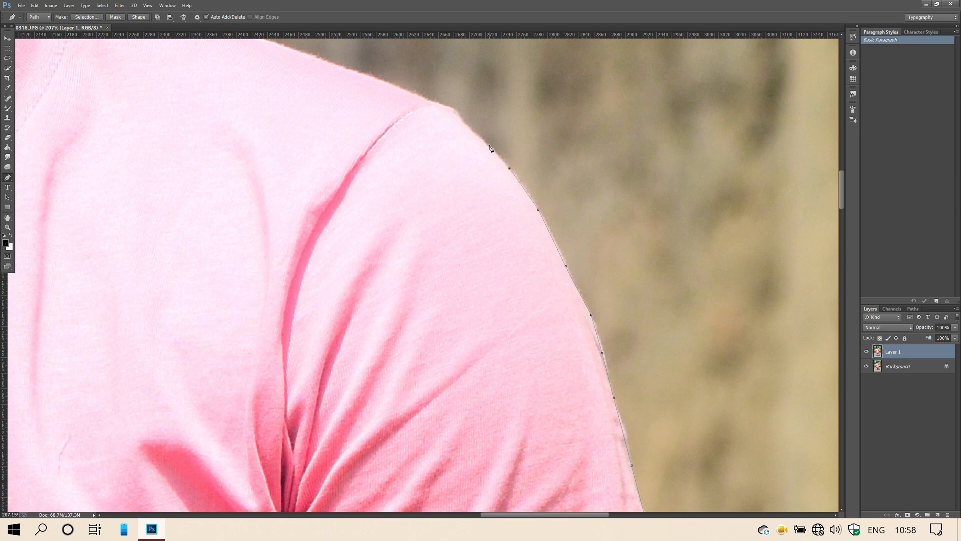
left_click(426, 99)
scroll(400, 103, "left", 3)
scroll(345, 105, "up", 3)
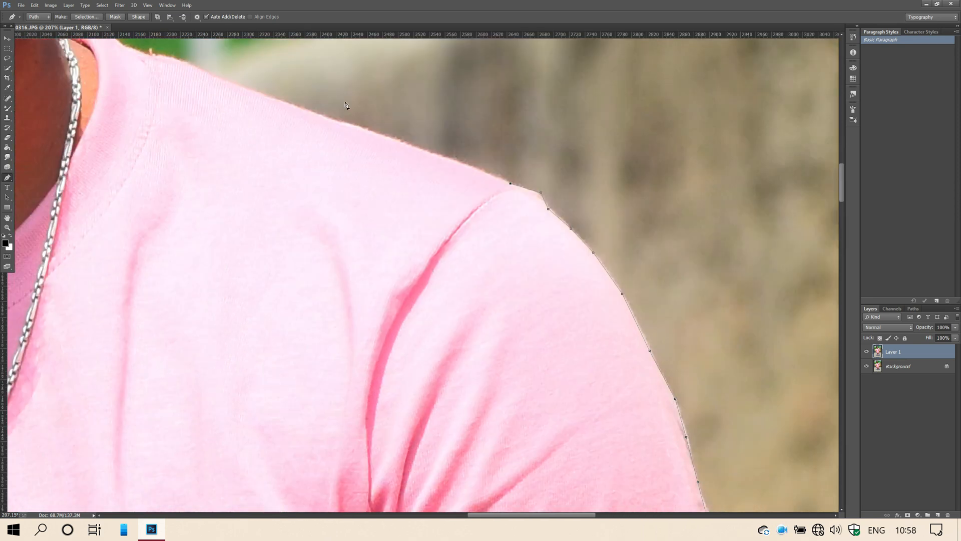
- Trace the top of the shoulder and the collar edge up to the silver chain
left_click(383, 135)
scroll(213, 80, "left", 3)
scroll(213, 80, "up", 2)
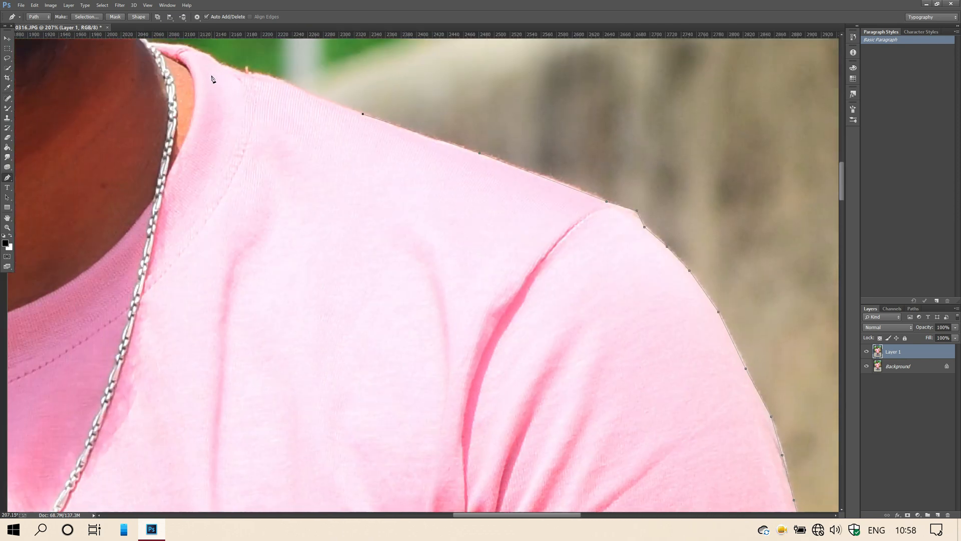
left_click(273, 113)
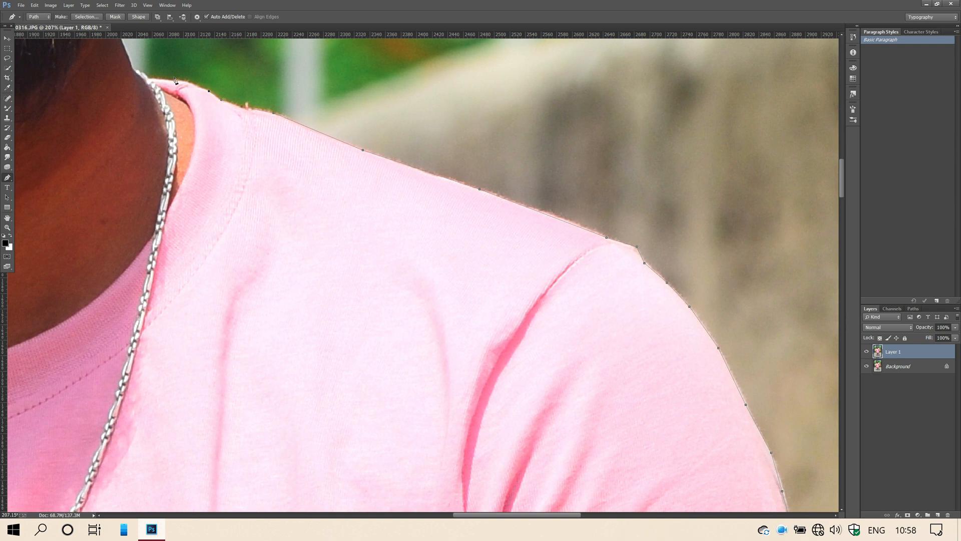
left_click(148, 78)
scroll(130, 61, "up", 2)
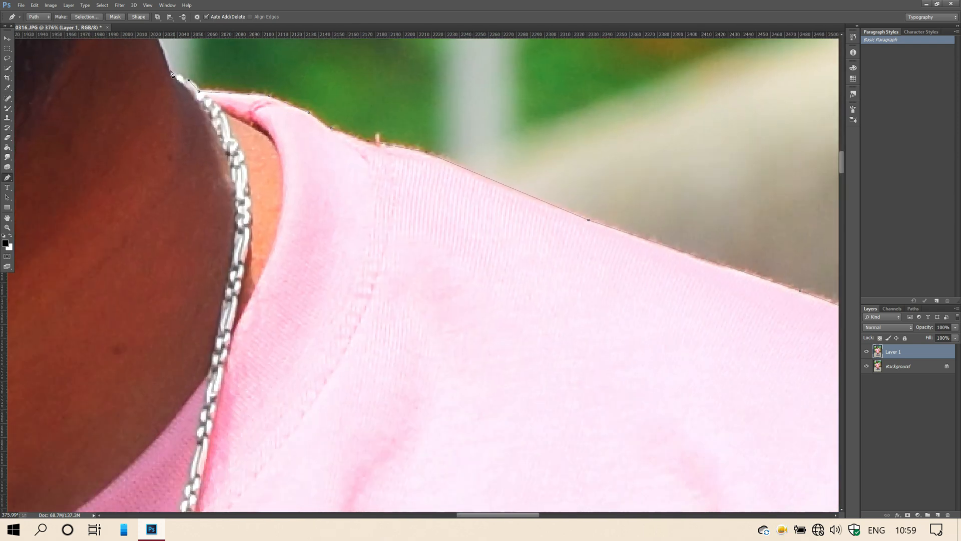
- Continue the path around the end of the chain and up the side of the neck toward the beard
left_click(174, 75)
left_click(170, 71)
scroll(159, 56, "down", 2)
scroll(215, 59, "left", 4)
scroll(273, 63, "up", 5)
scroll(273, 66, "up", 1)
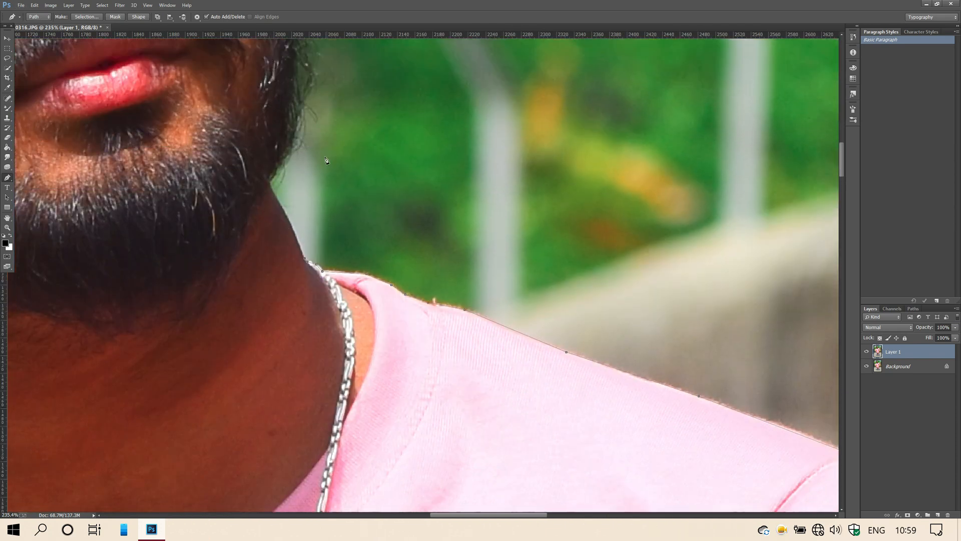
left_click(300, 260)
left_click(281, 215)
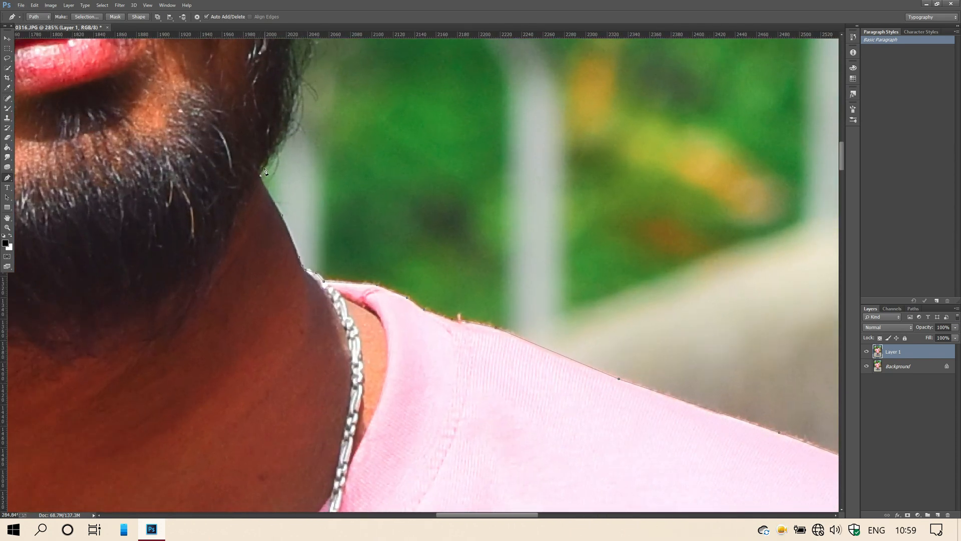
- Outline the beard's side edge from the neck up to the level of the mouth
scroll(293, 109, "down", 3)
scroll(300, 170, "up", 4)
left_click(306, 179)
left_click(307, 154)
left_click(299, 133)
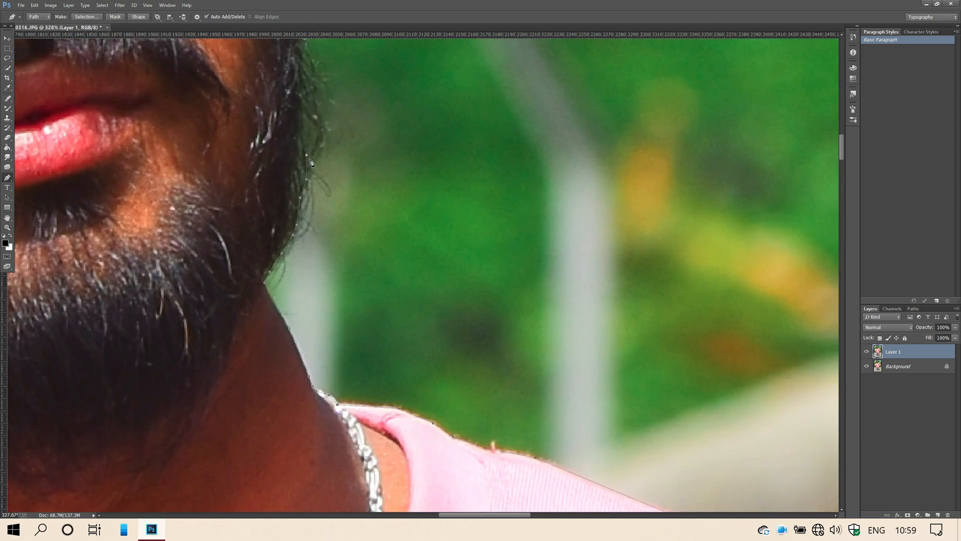
scroll(302, 107, "up", 3)
left_click(302, 223)
left_click(304, 197)
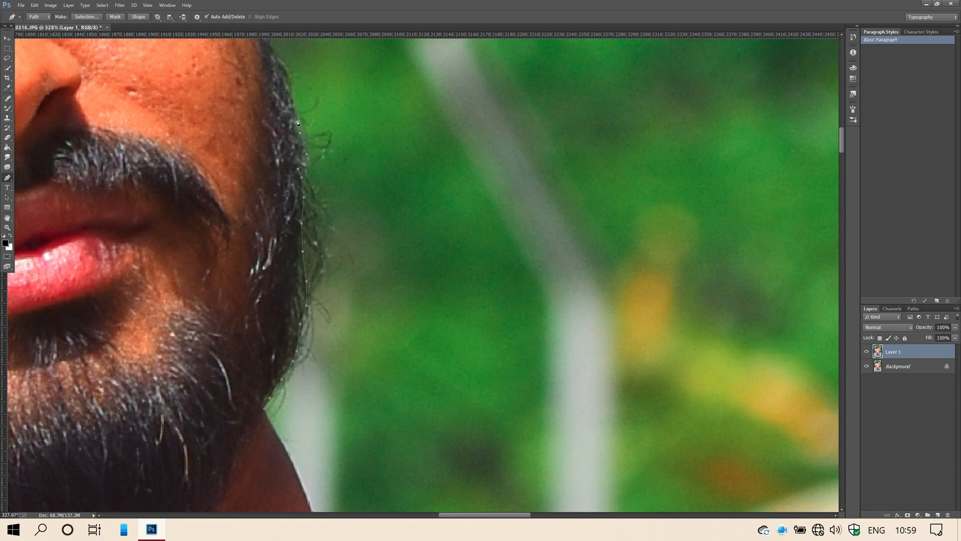
- Trace the upper part of the beard to where it meets the bare cheek
scroll(284, 131, "up", 2)
left_click(291, 175)
left_click(270, 129)
scroll(268, 113, "up", 2)
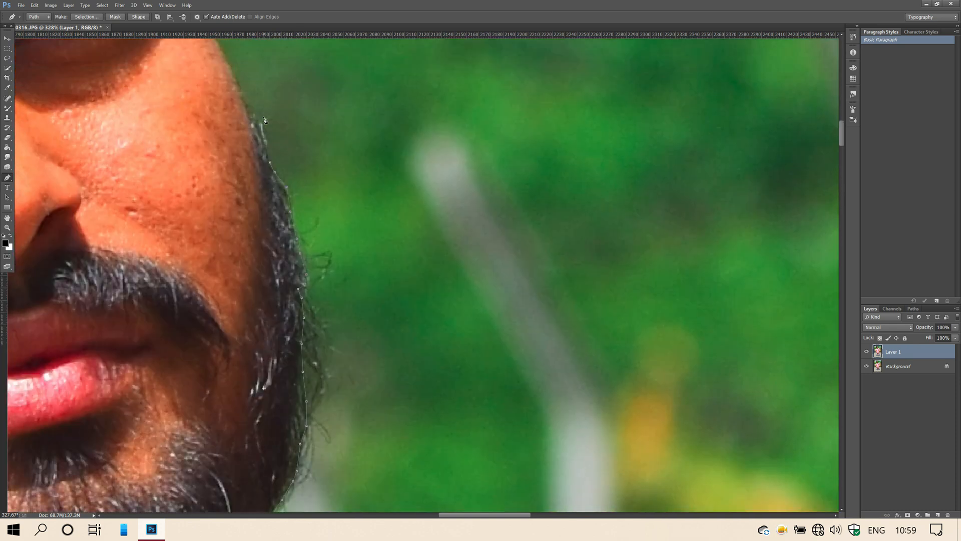
left_click(250, 155)
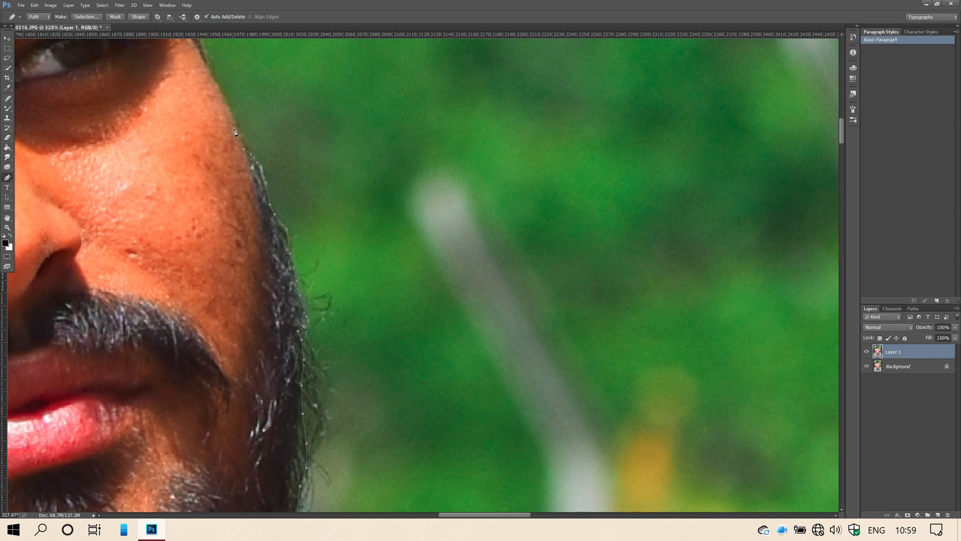
- Continue the path along the cheek up to the sliver of ear beside the eye
scroll(239, 139, "up", 1)
scroll(251, 145, "left", 3)
scroll(315, 173, "up", 2)
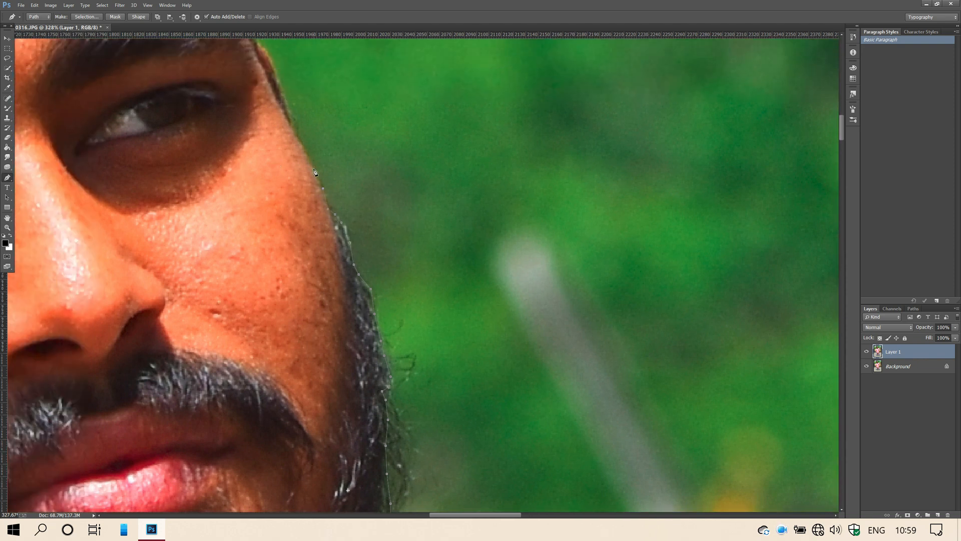
left_click(289, 155)
left_click(289, 145)
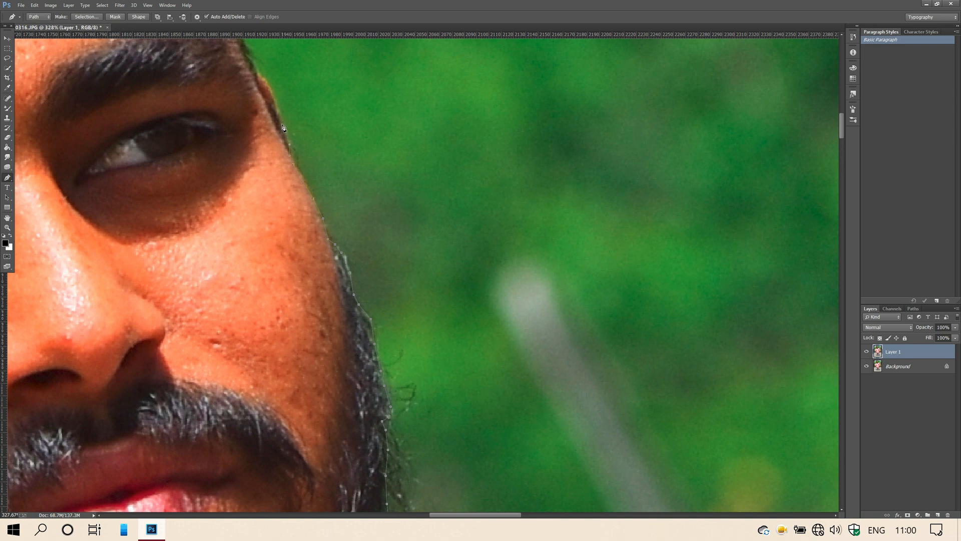
scroll(272, 100, "left", 3)
scroll(311, 150, "up", 4)
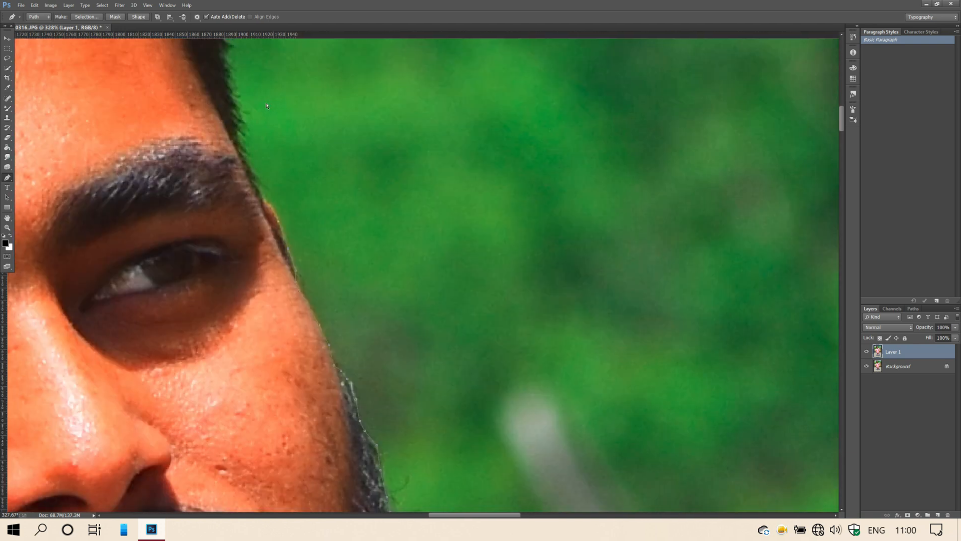
- Outline the tip of the far ear and the temple up to the short hair above the eyebrow
left_click(333, 167)
left_click(325, 147)
left_click(318, 125)
left_click(315, 97)
scroll(308, 110, "up", 4)
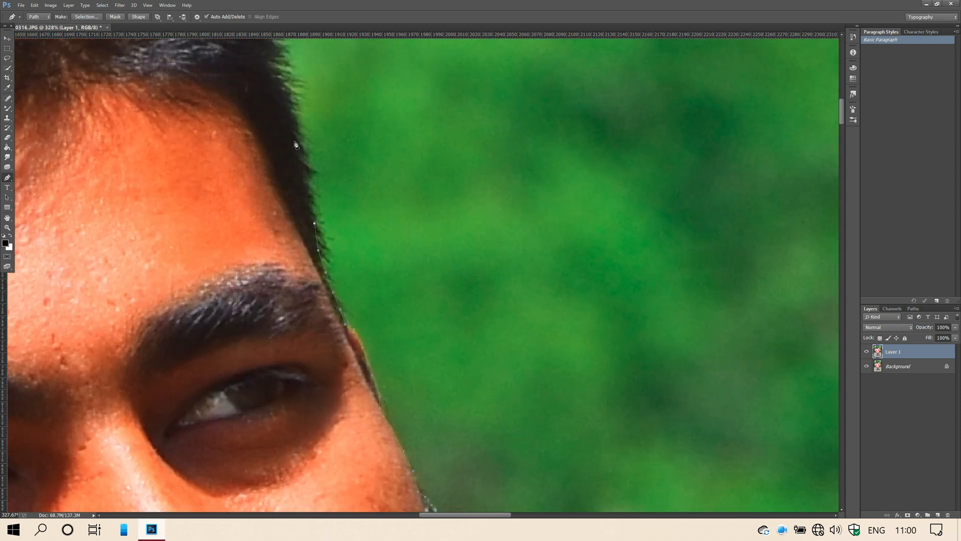
- Trace the short side hair and the swept-up front of the hair to the highest point of the head
scroll(298, 115, "down", 4)
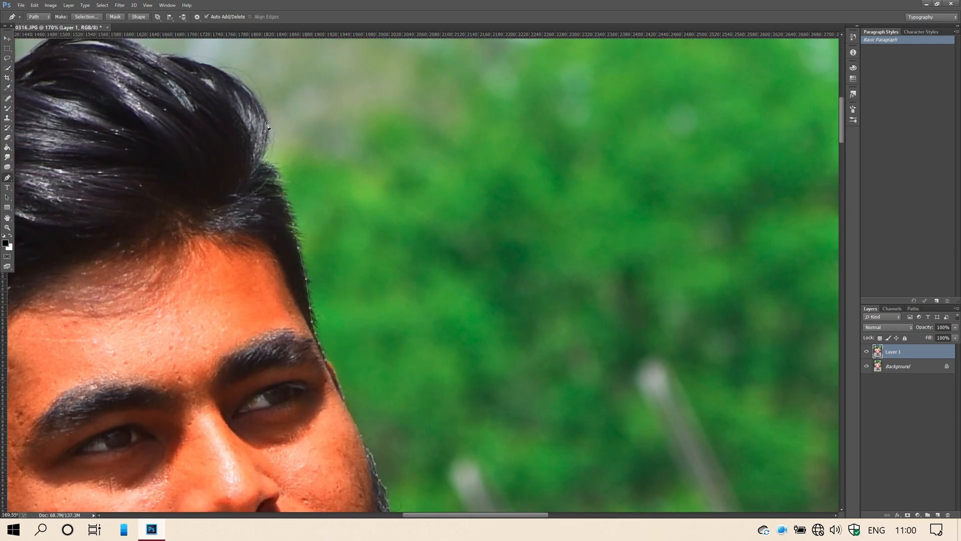
scroll(262, 113, "up", 4)
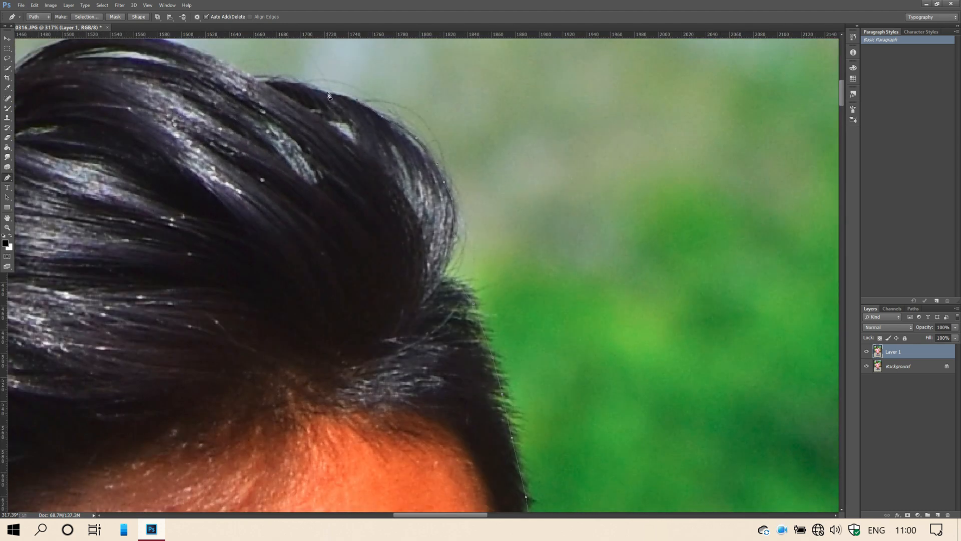
scroll(251, 85, "left", 2)
scroll(356, 111, "up", 1)
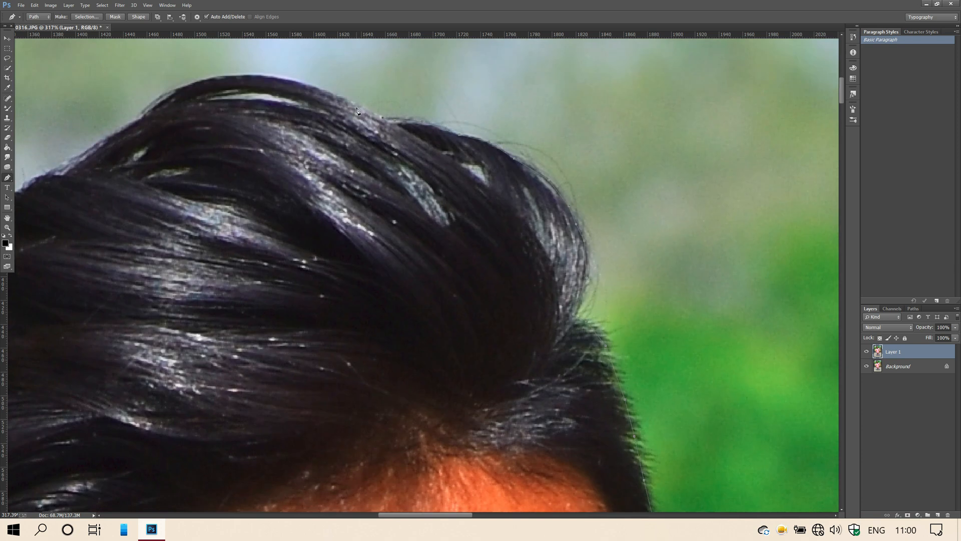
left_click(250, 74)
scroll(216, 136, "left", 2)
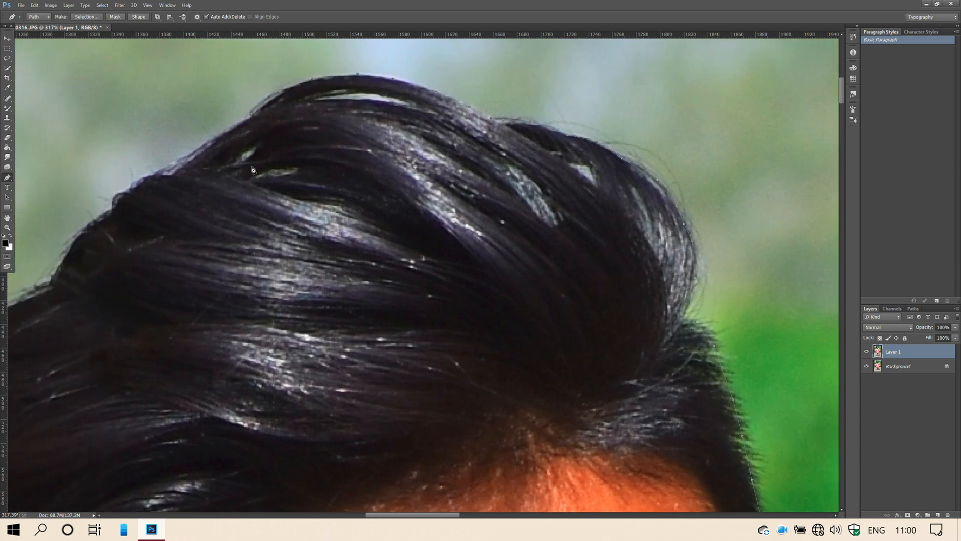
- Continue the path down the slope of the hair from the crown toward the back of the head
left_click(235, 128)
scroll(69, 251, "down", 5)
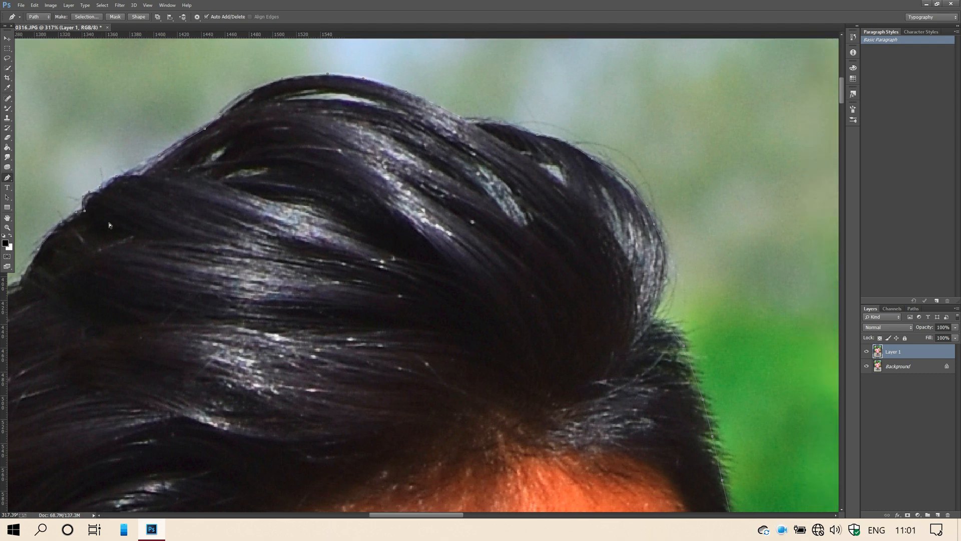
scroll(209, 195, "up", 5)
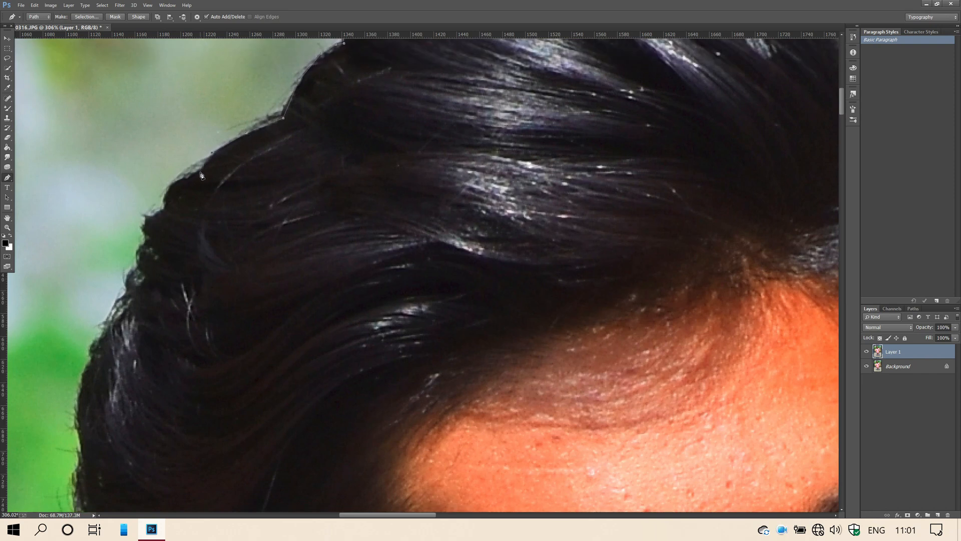
- Outline the back of the hair with closely spaced points down to the level of the forehead
left_click(200, 172)
left_click(164, 197)
left_click(127, 283)
scroll(105, 258, "down", 2)
left_click(92, 301)
left_click(83, 315)
left_click(78, 348)
left_click(77, 368)
left_click(82, 390)
left_click(78, 404)
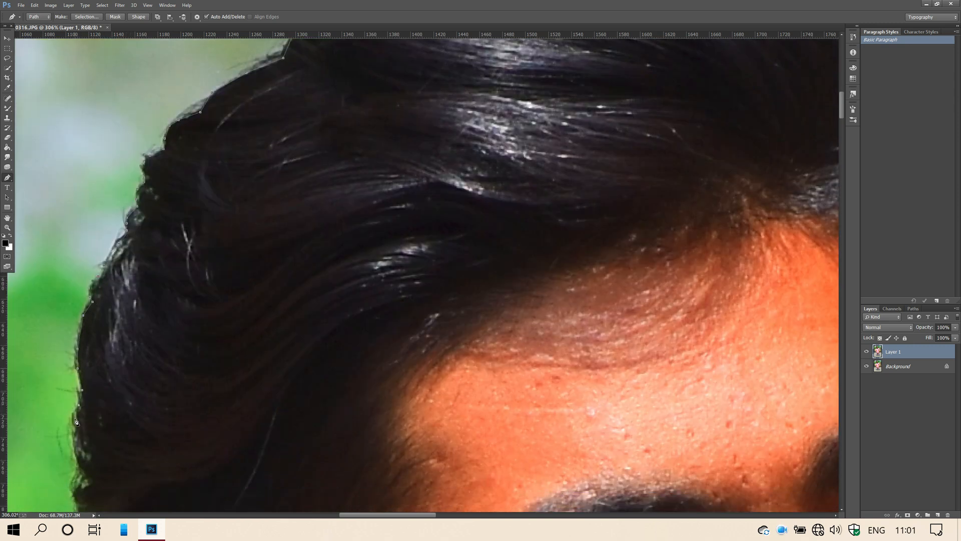
scroll(73, 419, "down", 4)
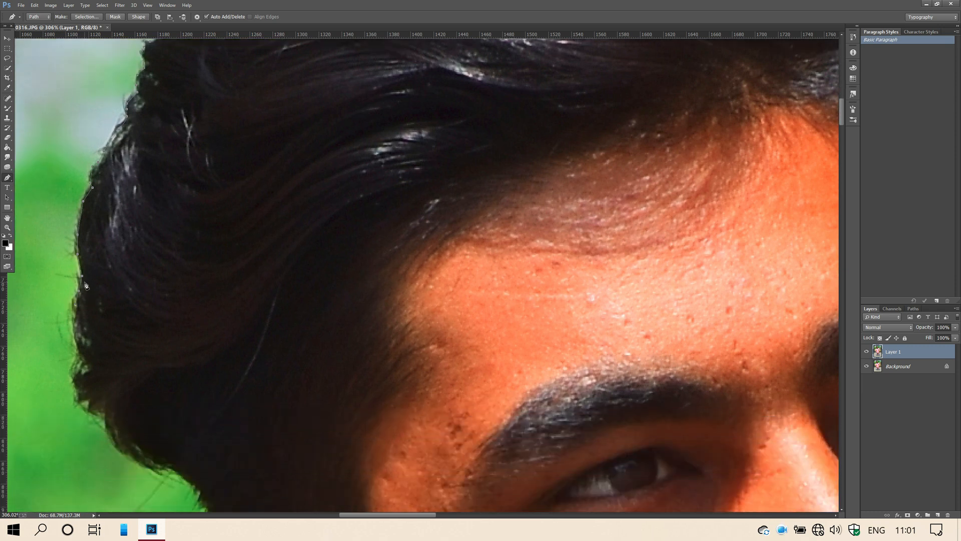
- Trace the lower curve of the thick hair at the back of the head, in toward the nape
left_click(75, 378)
left_click(88, 408)
left_click(106, 406)
left_click(105, 422)
left_click(136, 459)
left_click(151, 467)
left_click(170, 466)
- Continue the path down the short hair behind the head to the top of the near ear
scroll(195, 361, "down", 4)
scroll(195, 360, "down", 3)
scroll(187, 208, "down", 3)
scroll(188, 208, "up", 2)
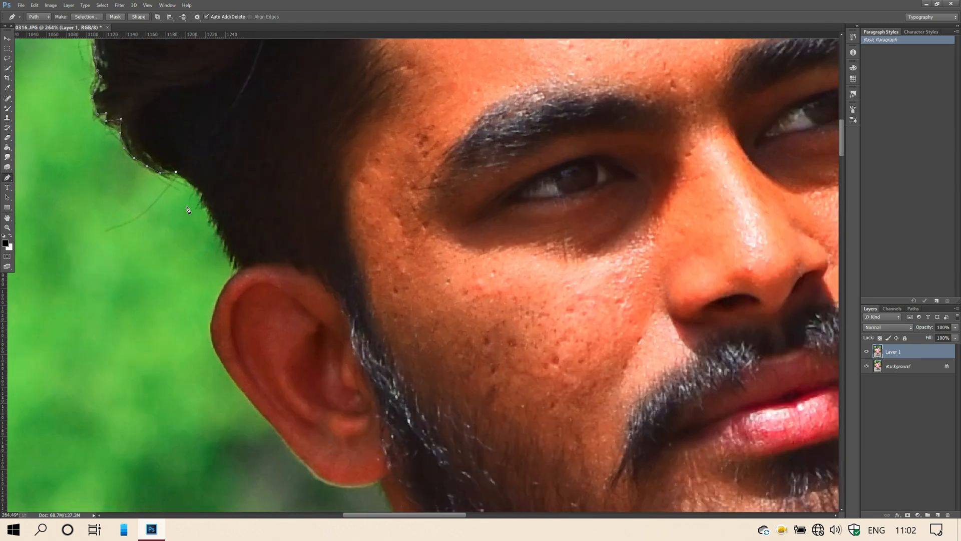
scroll(187, 207, "up", 1)
left_click(194, 179)
left_click(206, 198)
left_click(231, 248)
left_click(249, 284)
- Outline the outer edge of the near ear down to the earlobe
left_click(223, 322)
left_click(217, 346)
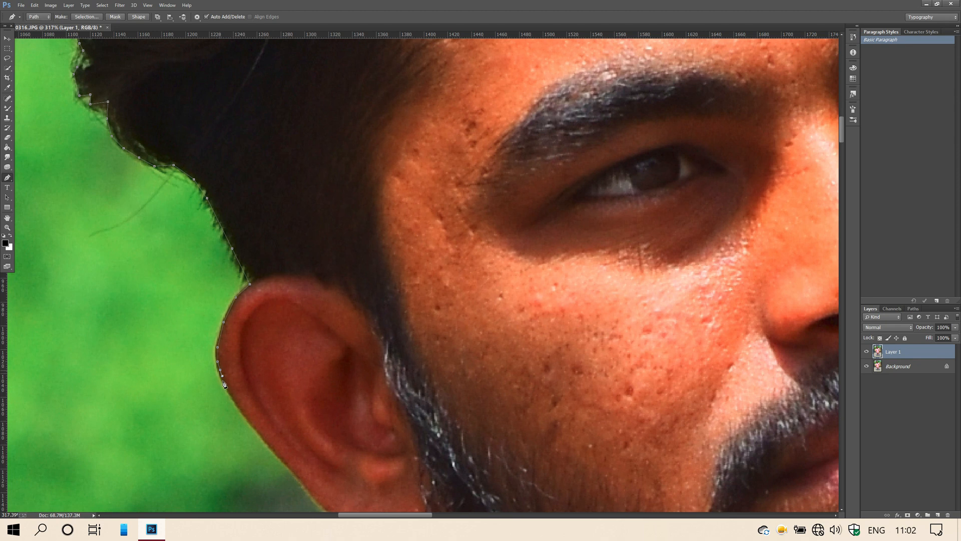
key("z")
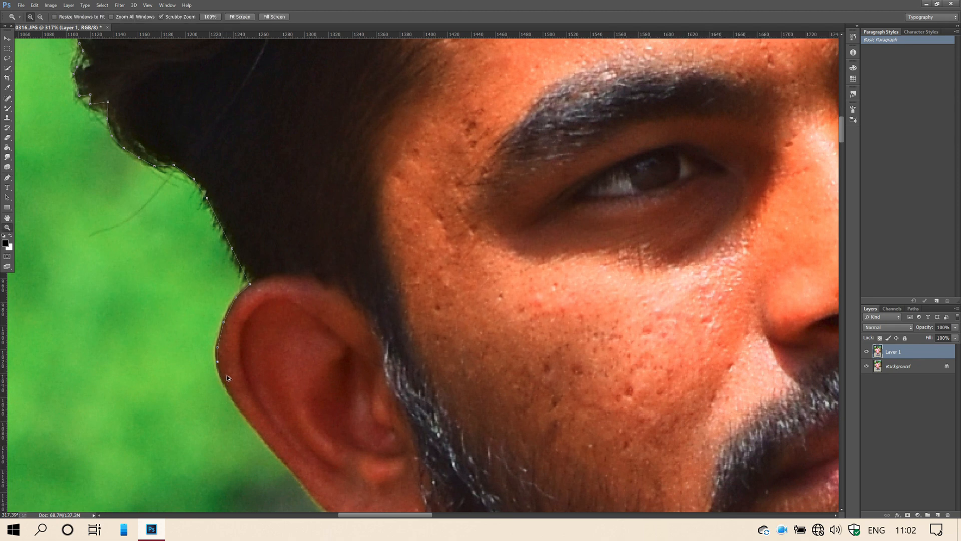
key("p")
scroll(227, 378, "down", 3)
left_click(218, 289)
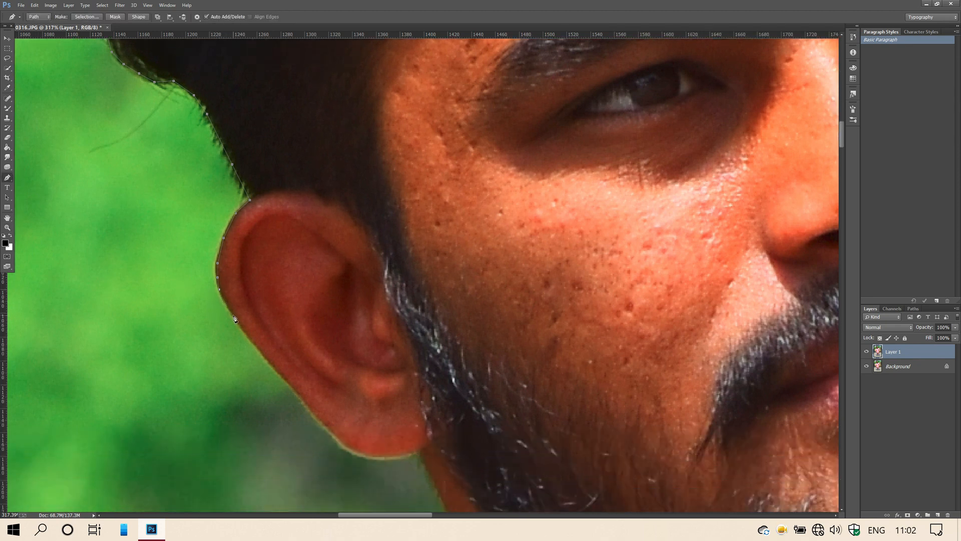
left_click(265, 358)
left_click(299, 394)
left_click(344, 445)
- Trace the underside of the earlobe and the side of the neck down to the T-shirt collar
left_click_drag(428, 453, 129, 346)
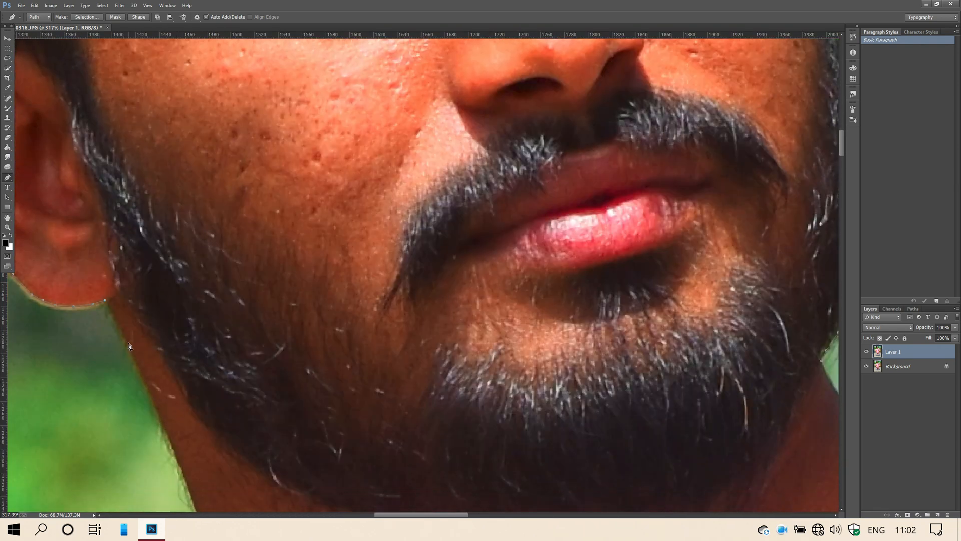
left_click(128, 345)
scroll(186, 417, "down", 3)
scroll(229, 419, "down", 6)
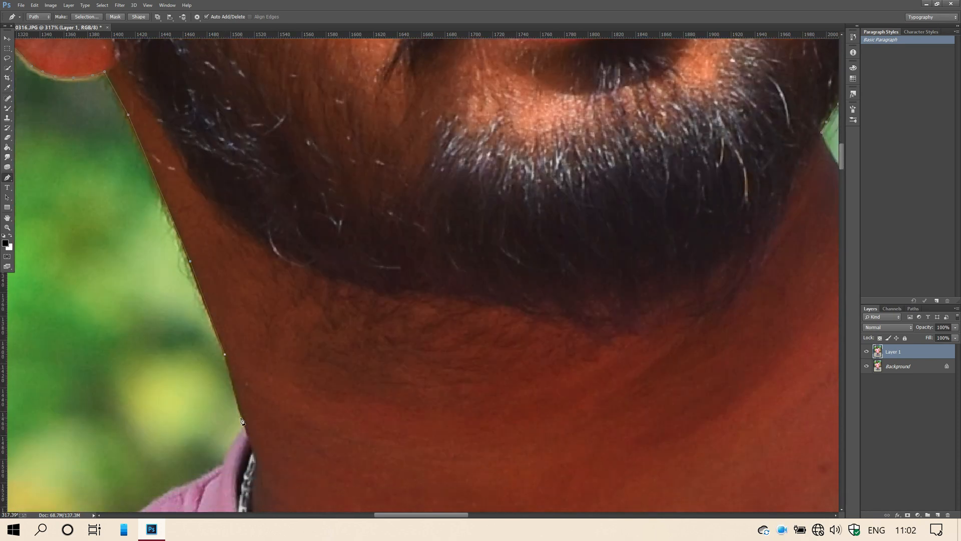
- Outline the collar's outer edge and the sloping shoulder down to the top of the sleeve seam
scroll(213, 474, "down", 2, "alt")
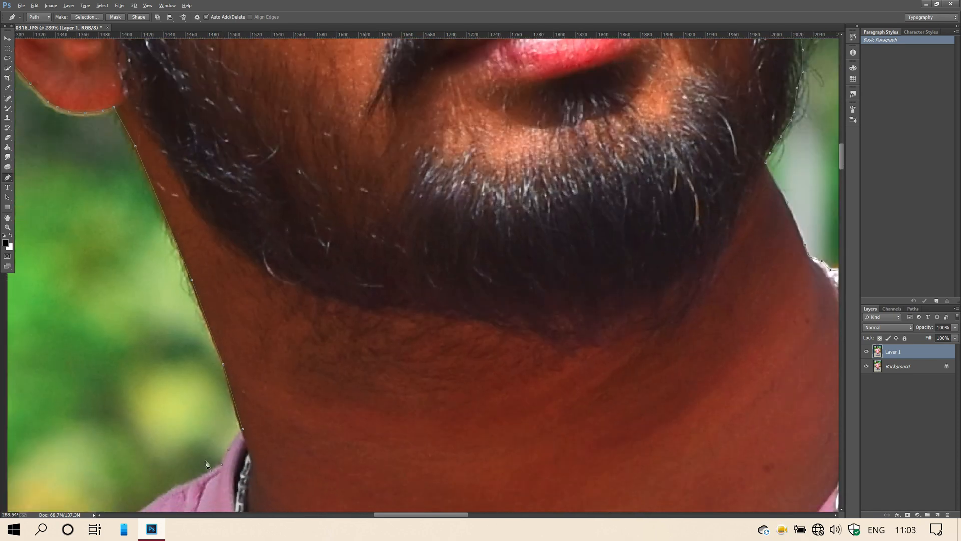
scroll(225, 295, "down", 5)
scroll(225, 295, "up", 2, "alt")
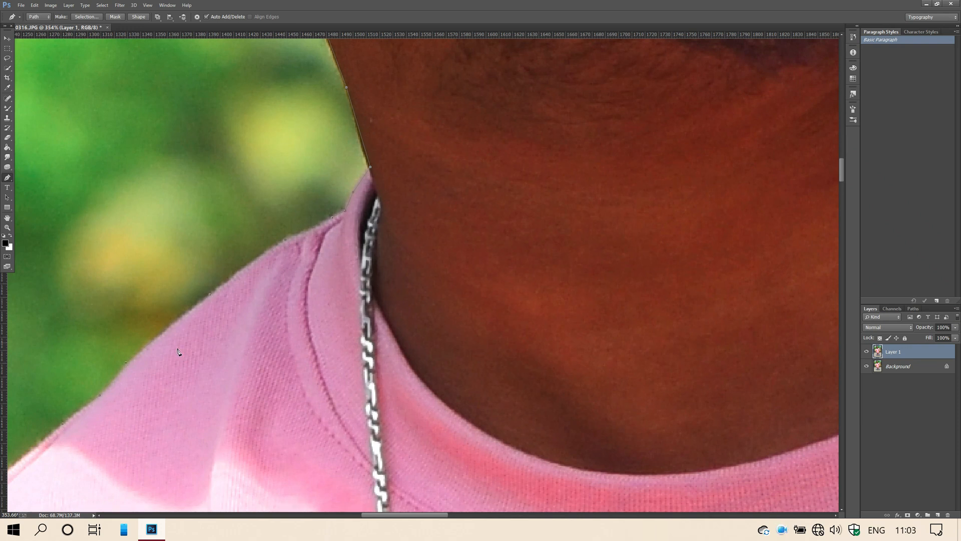
scroll(181, 356, "down", 4, "alt")
scroll(181, 328, "left", 4)
scroll(245, 271, "down", 5)
scroll(289, 244, "down", 2)
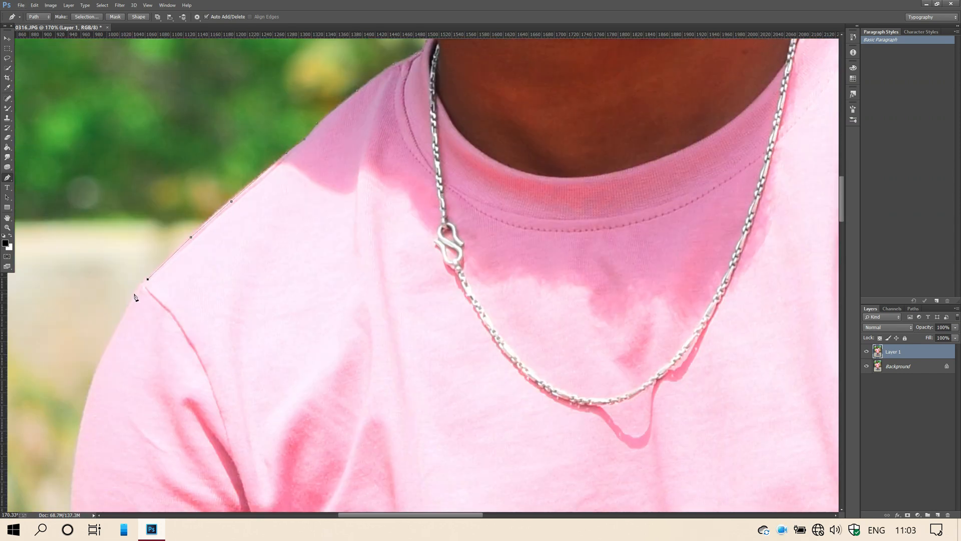
- Outline the sleeve's outer edge from the shoulder seam down to the hem and across to the upper arm
left_click(113, 335)
scroll(95, 211, "down", 5)
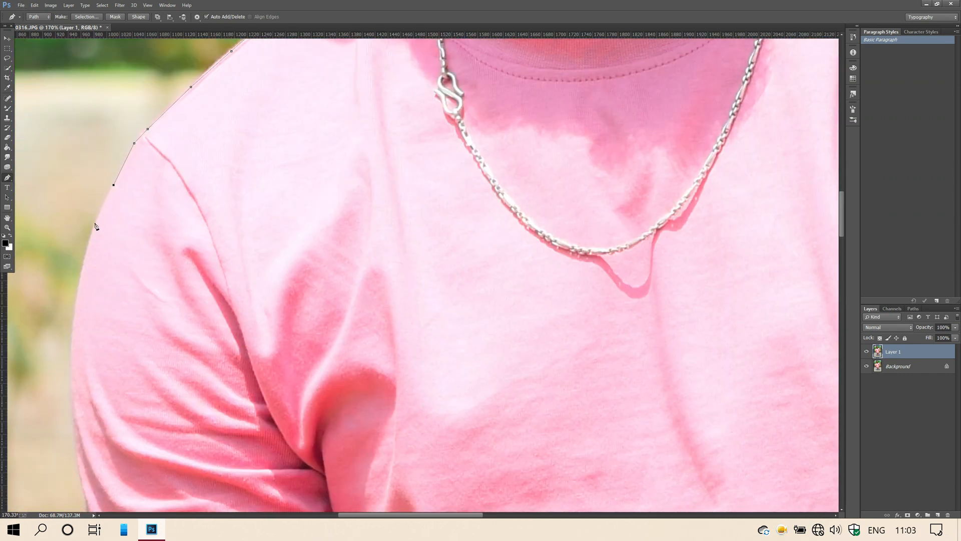
scroll(371, 199, "down", 3)
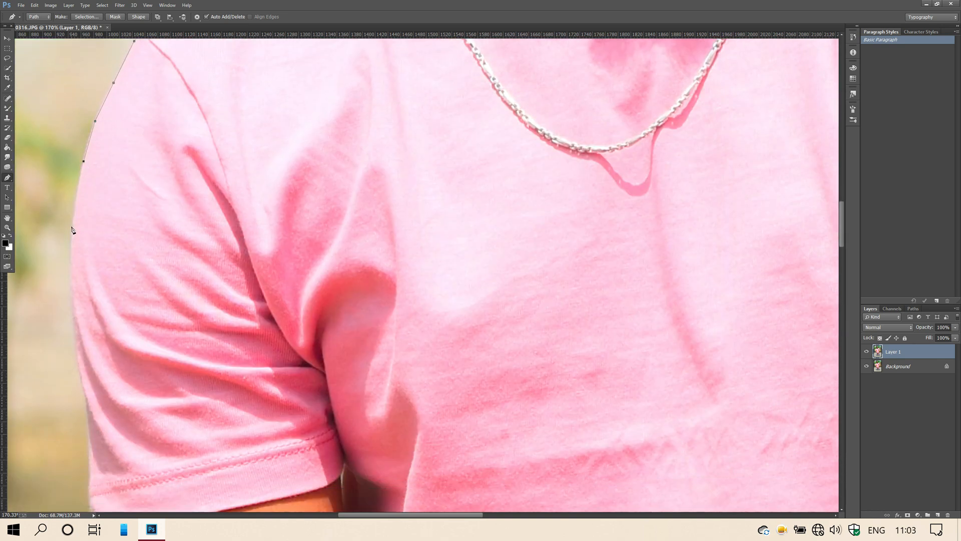
left_click(72, 226)
scroll(69, 228, "down", 3)
scroll(71, 226, "down", 2)
left_click(83, 192)
left_click(89, 233)
scroll(102, 219, "down", 3)
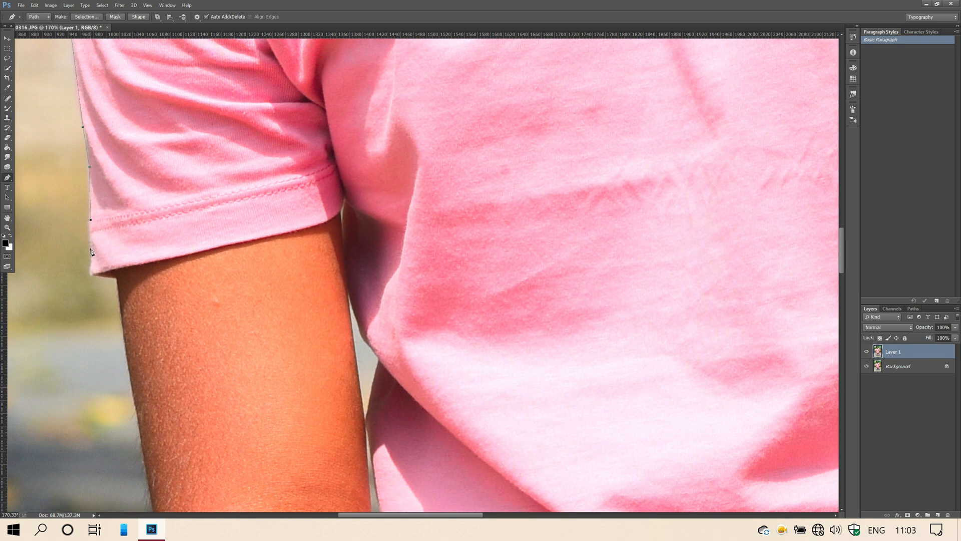
left_click(118, 279)
- Trace the outer edge of the bare arm past the elbow and along the forearm to the shirt's lower edge
scroll(186, 202, "down", 7)
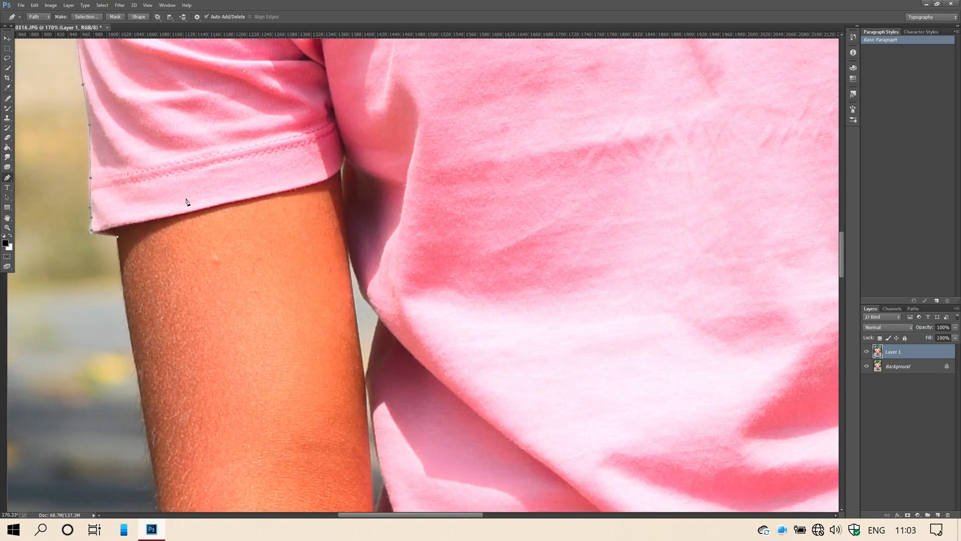
left_click(144, 302)
scroll(281, 219, "down", 5)
scroll(254, 238, "down", 2)
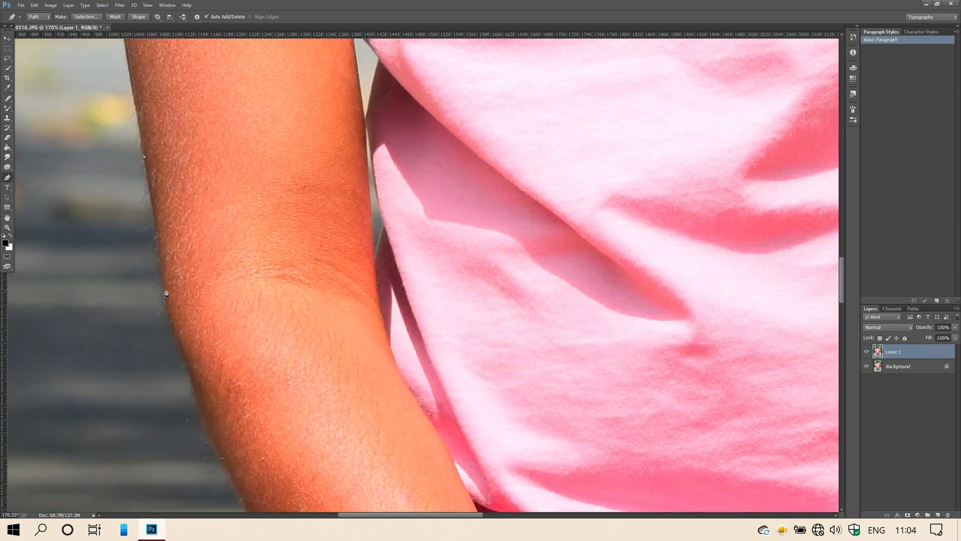
left_click(173, 323)
scroll(185, 280, "down", 7)
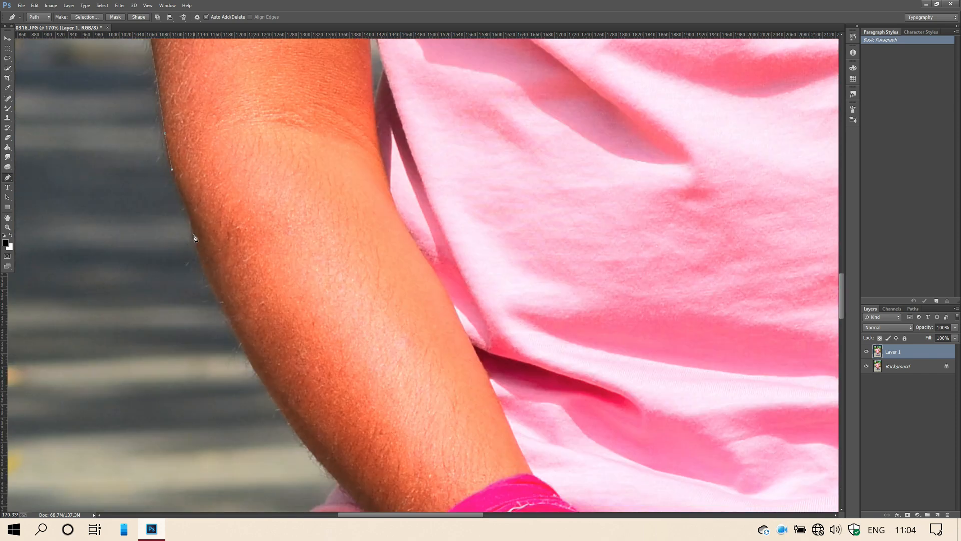
left_click(251, 364)
scroll(374, 317, "down", 8)
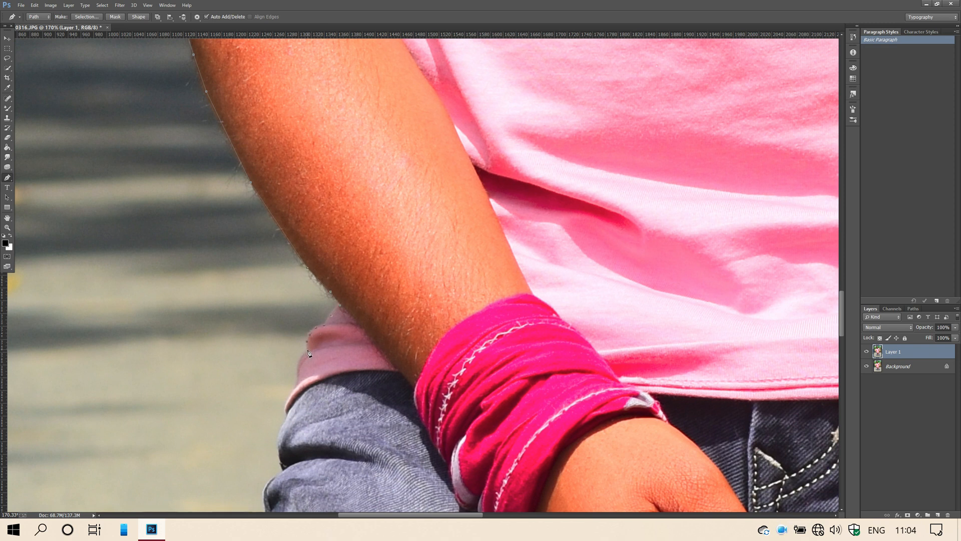
- Continue the path around the shirt's lower corner and down the outer edge of the jeans' thigh
left_click(287, 416)
scroll(288, 415, "down", 8)
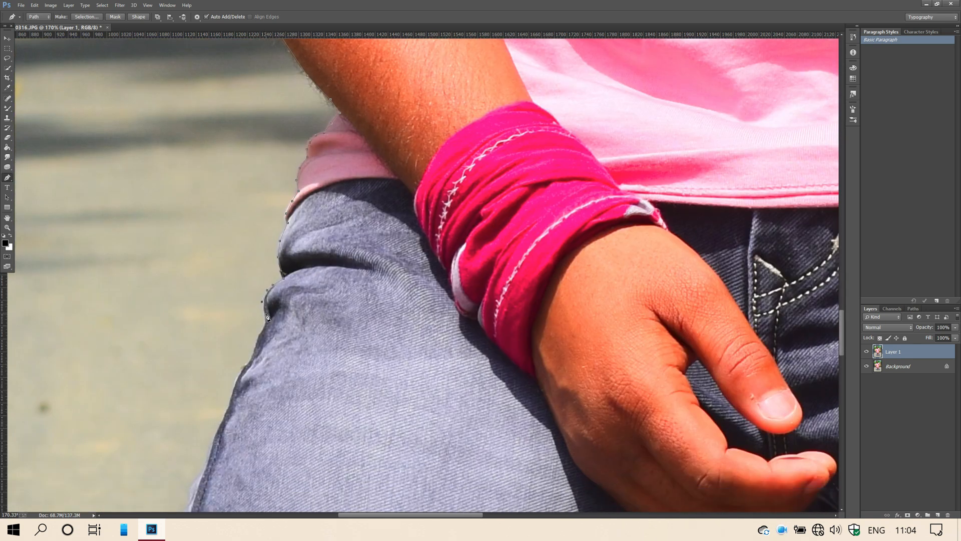
left_click(232, 395)
scroll(231, 395, "down", 7)
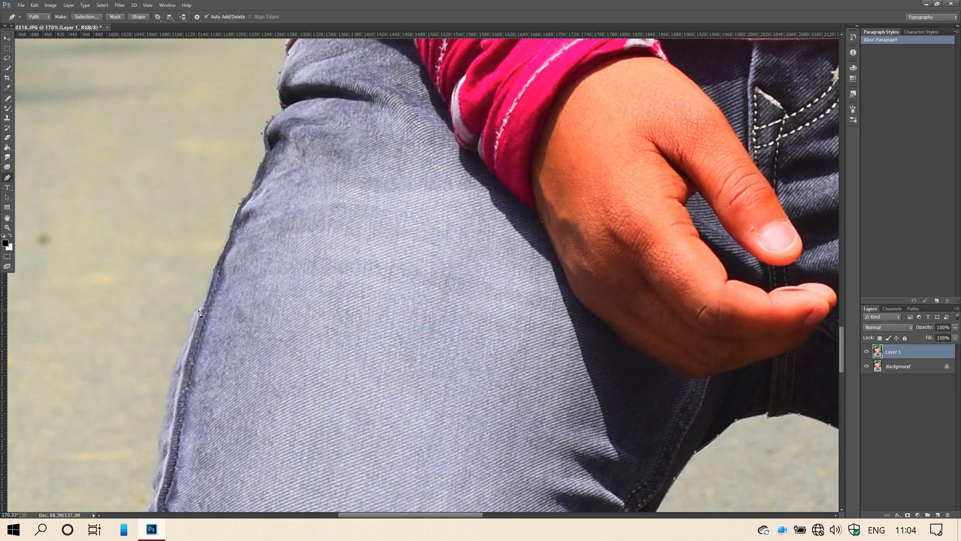
scroll(175, 388, "down", 7)
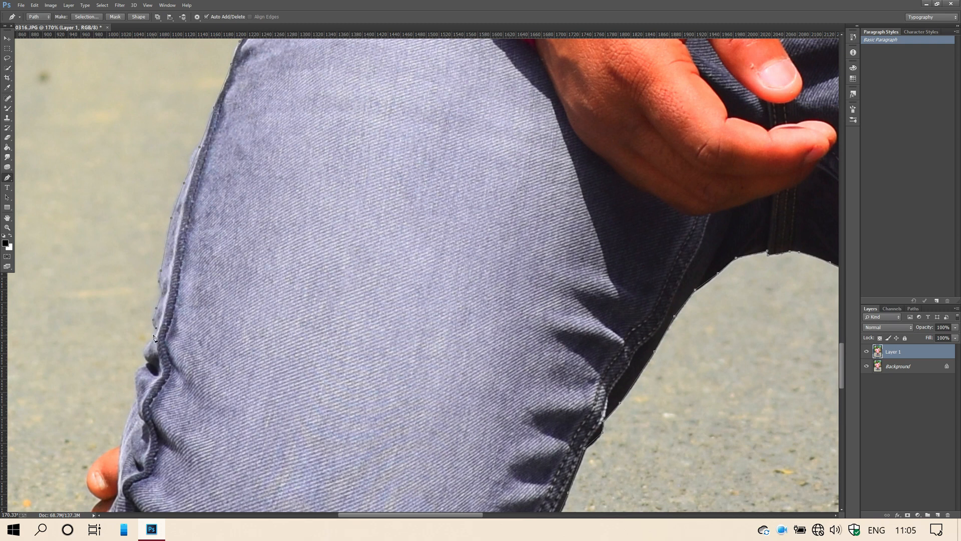
- Trace around the toes, the blue sandal and the underside of the knee, closing the path at its starting point
scroll(155, 338, "down", 6)
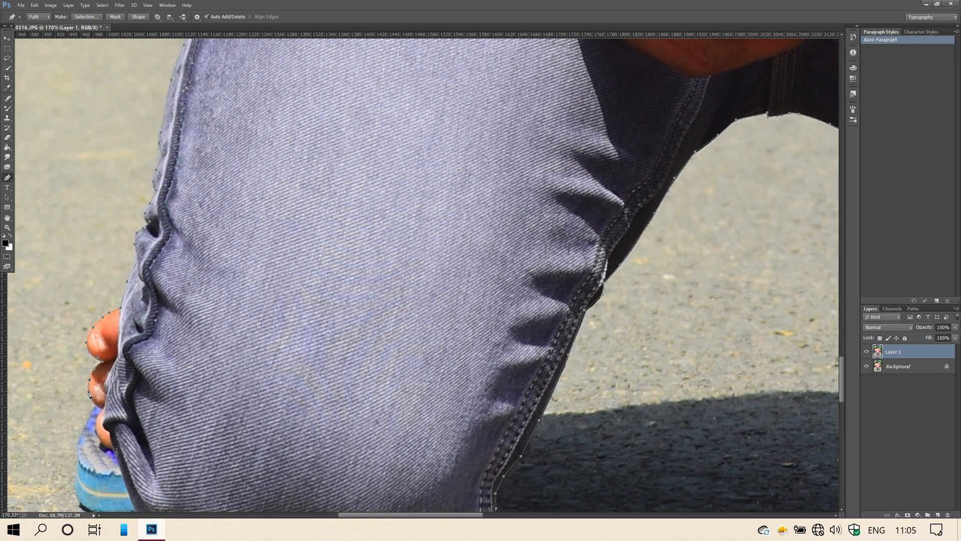
scroll(102, 400, "down", 3)
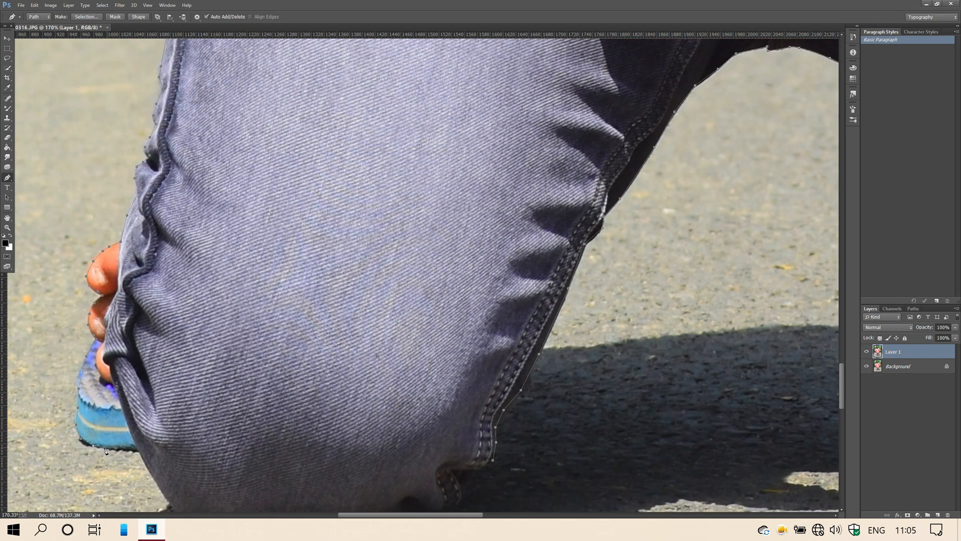
scroll(142, 454, "down", 5)
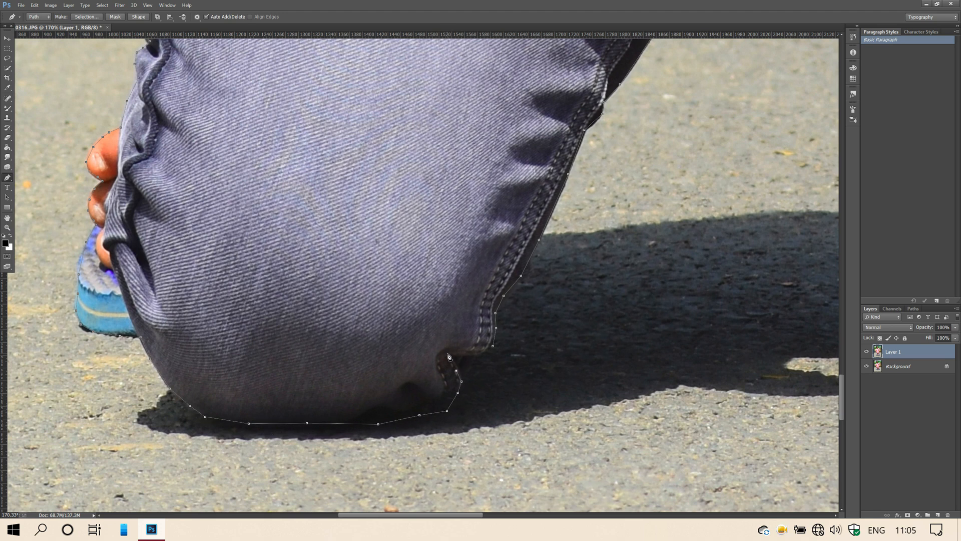
scroll(460, 289, "down", 12)
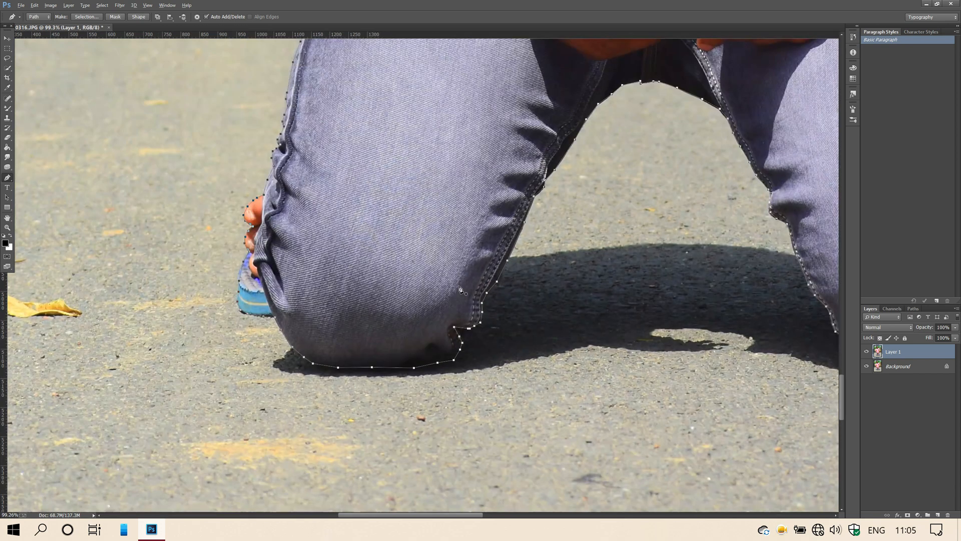
- Convert the closed path to a selection, copy the man to a new layer and hide the layers below
right_click(459, 289)
left_click(511, 278)
key("Return")
key("ctrl+j")
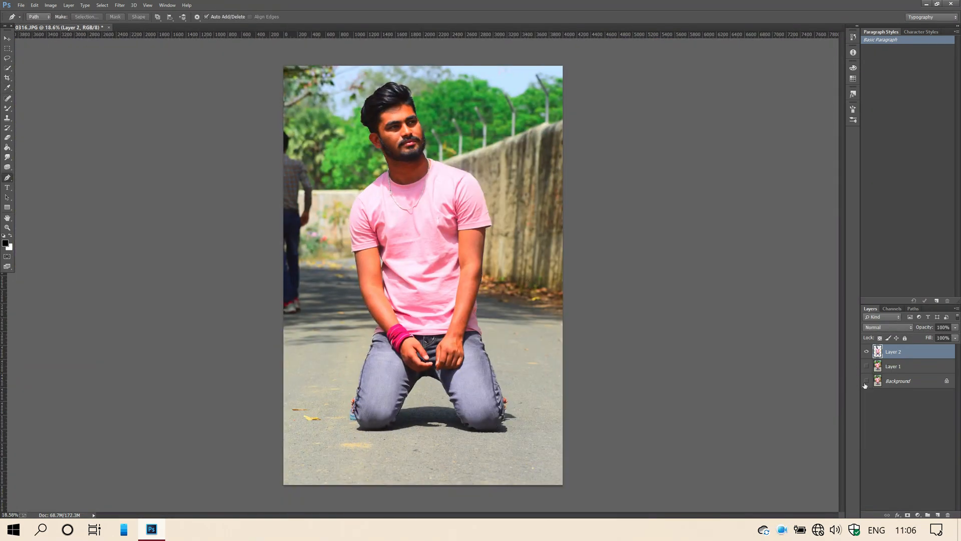
left_click(866, 381)
- Trace the upper background gap between the arm and the torso, convert it to a selection and delete it
scroll(321, 251, "up", 10)
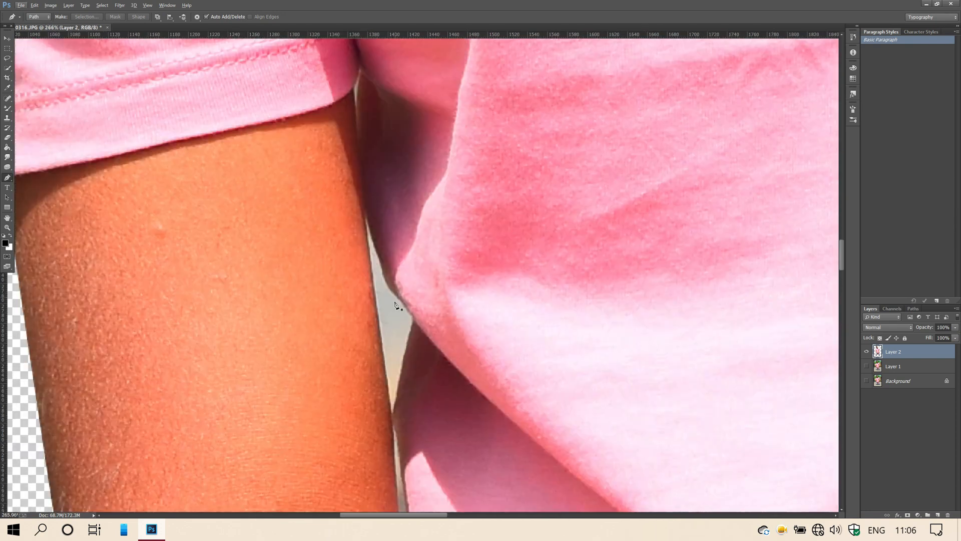
left_click(366, 214)
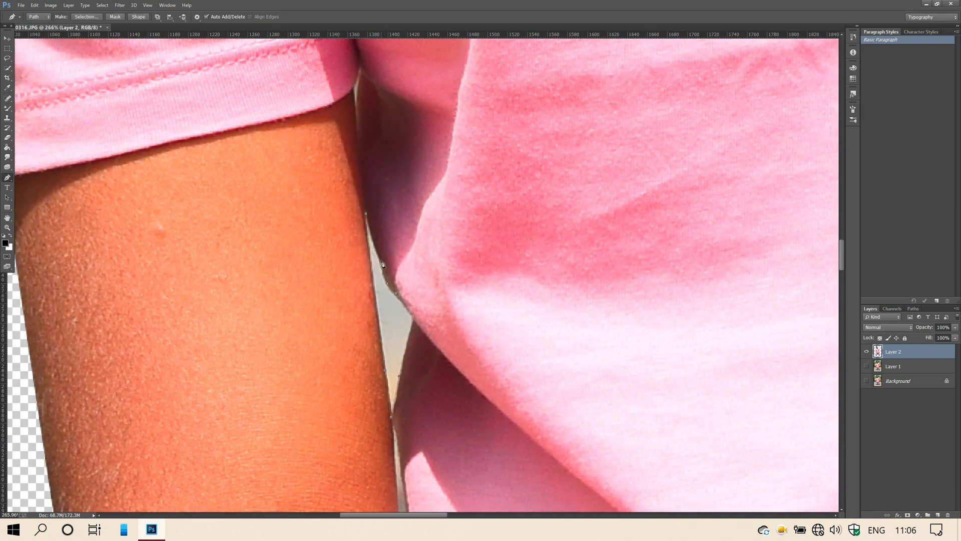
right_click(407, 324)
left_click(525, 92)
key("Return")
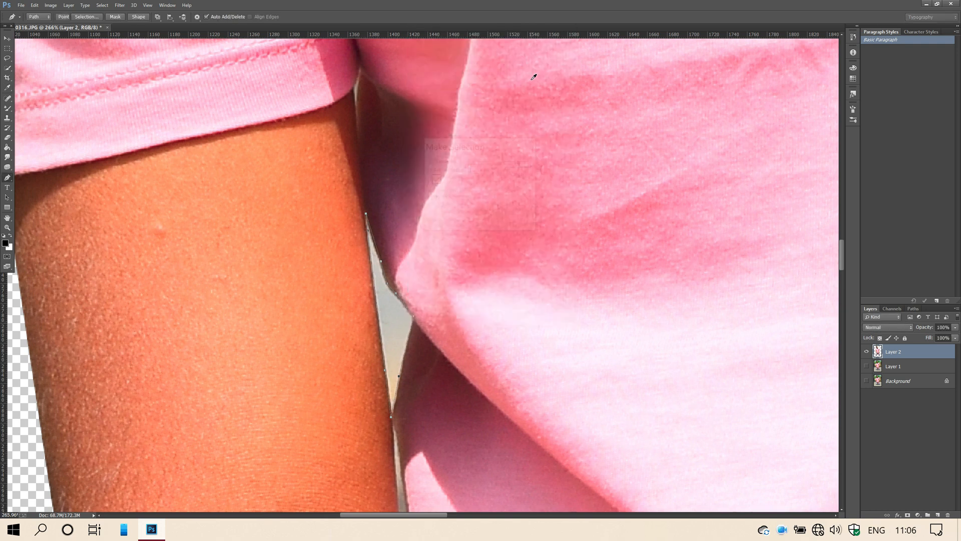
key("Delete")
- Trace the narrow lower gap between the elbow and the shirt as a selection and delete its background
scroll(403, 210, "down", 3)
scroll(424, 230, "down", 2)
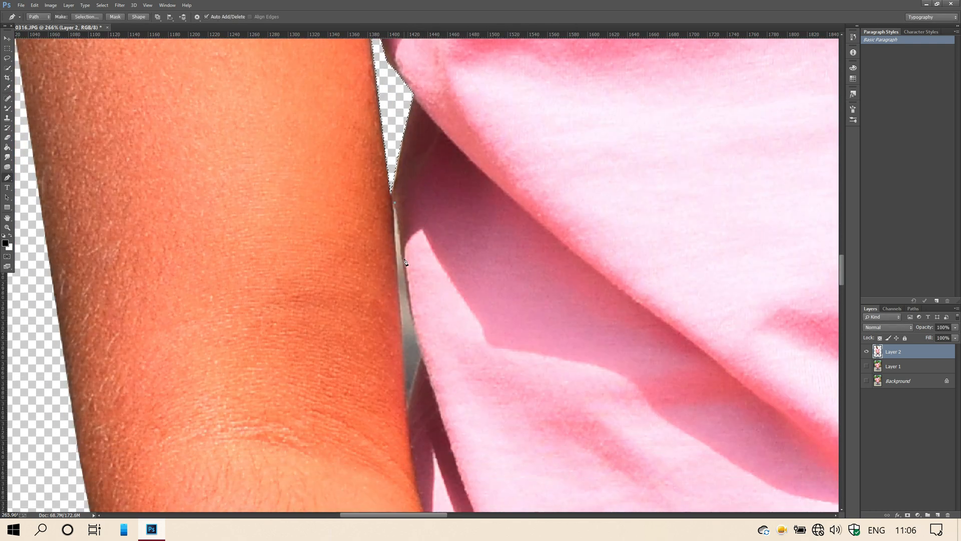
left_click(423, 353)
left_click(412, 396)
left_click(406, 411)
left_click(401, 325)
right_click(403, 328)
left_click(505, 90)
key("Return")
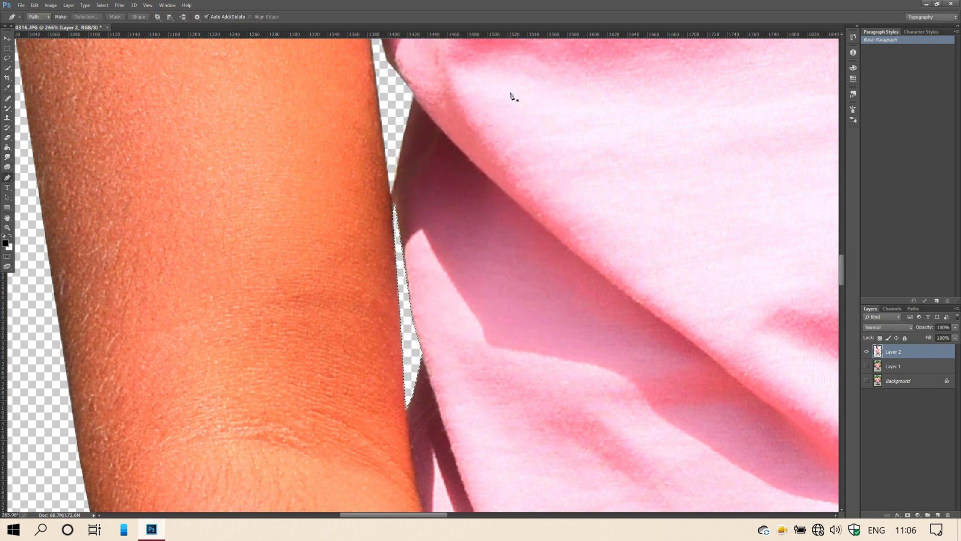
key("ctrl+0")
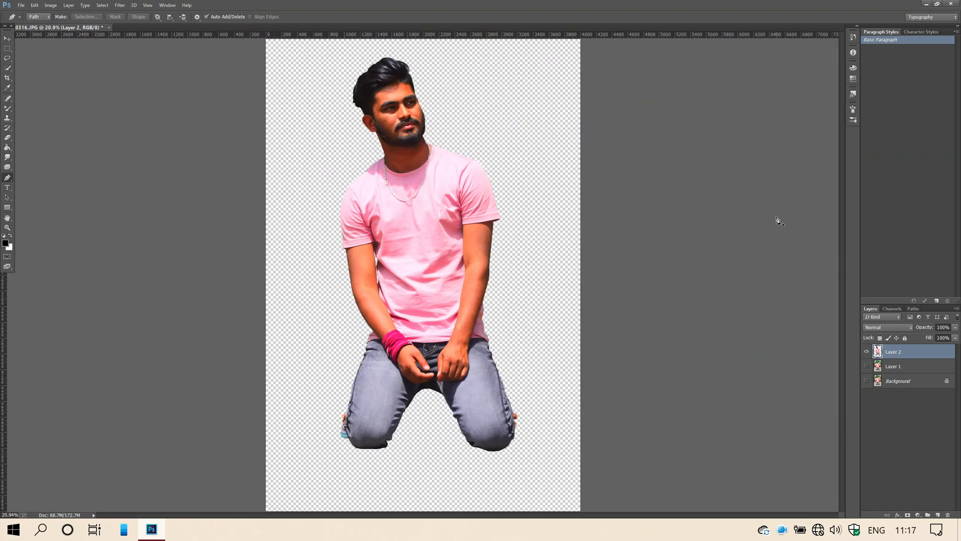
- Make Layer 1 visible again and select it as the active layer
scroll(471, 106, "up", 3)
scroll(471, 106, "down", 2)
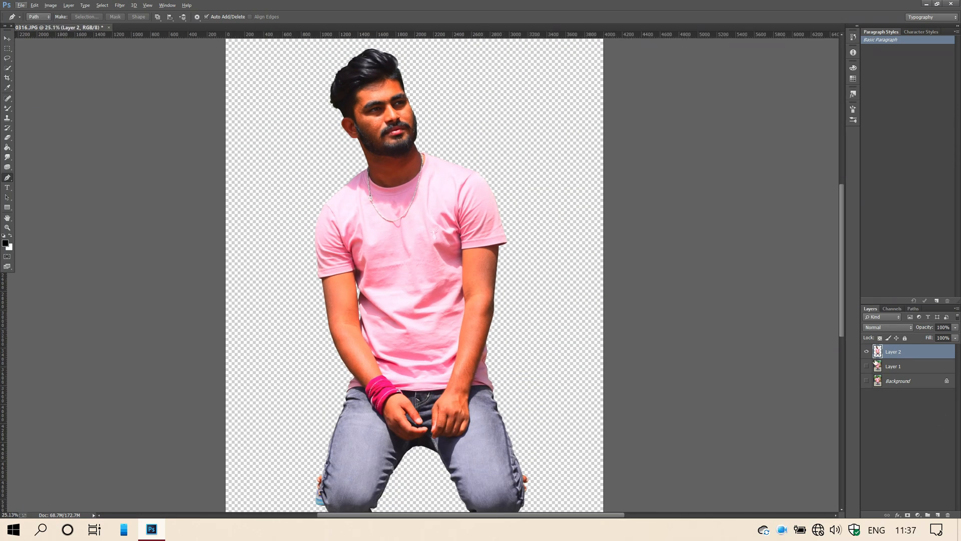
left_click(867, 366)
left_click(900, 367)
scroll(564, 258, "down", 2)
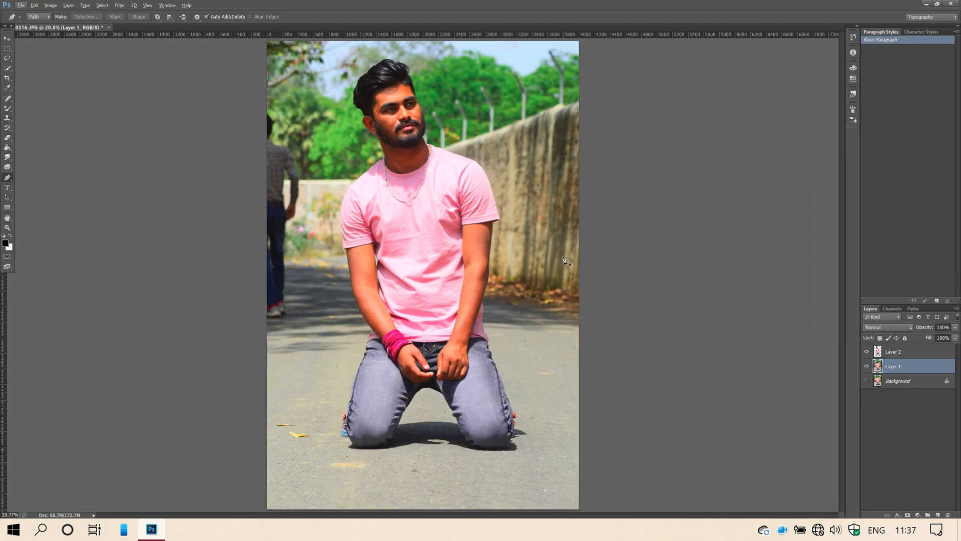
- Place the street photo with the black sports car between the cut-out man and Layer 1
left_click(21, 5)
left_click(120, 208)
scroll(707, 305, "down", 5)
double_click(738, 377)
key("Return")
key("p")
- Enlarge the placed car photo until its lower edge reaches the man's knees
key("ctrl+t")
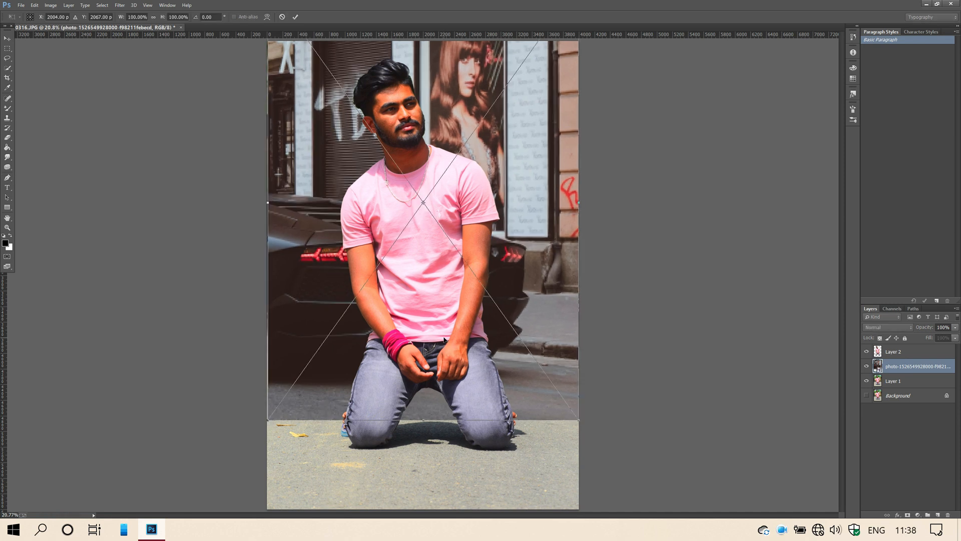
left_click_drag(582, 420, 606, 443)
key("Return")
key("v")
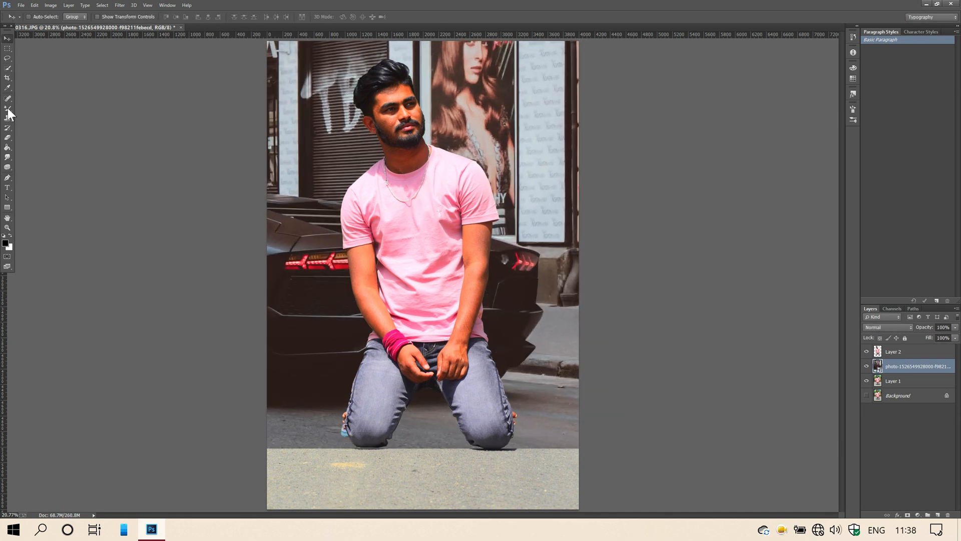
- Rasterize the car photo and erase its lower edge with a large soft eraser to blend it into the road
left_click(8, 135)
left_click(480, 454)
left_click(457, 200)
right_click(405, 441)
left_click_drag(462, 399, 481, 399)
mouse_move(333, 495)
left_mouse_down()
mouse_move(557, 494)
mouse_move(443, 481)
mouse_move(290, 483)
mouse_move(371, 493)
mouse_move(443, 478)
mouse_move(554, 475)
mouse_move(310, 476)
mouse_move(712, 481)
left_mouse_up()
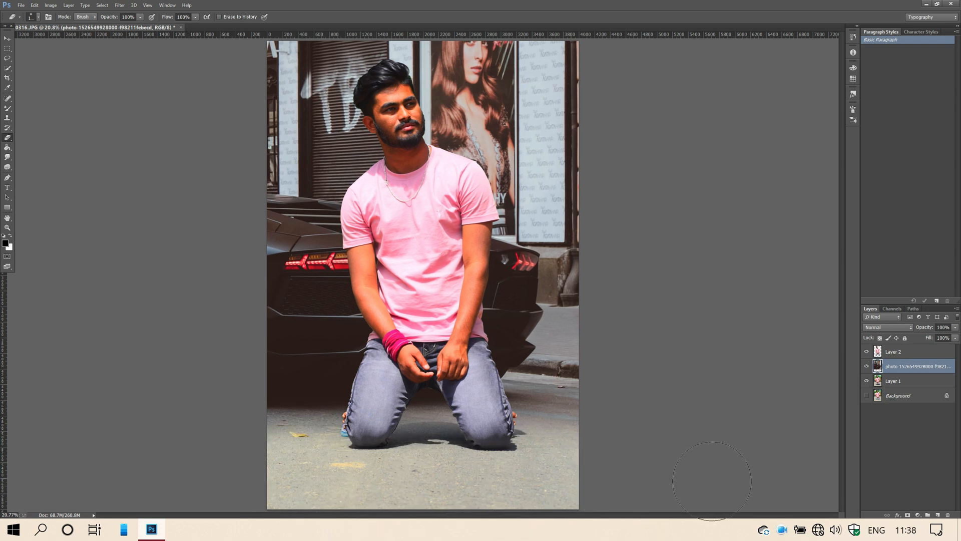
- Duplicate Layer 1 and apply Camera Raw to the copy with Temperature -6, Shadows -84 and Blacks -46
key("alt+bracketleft")
key("ctrl+j")
left_click(123, 4)
left_click(171, 82)
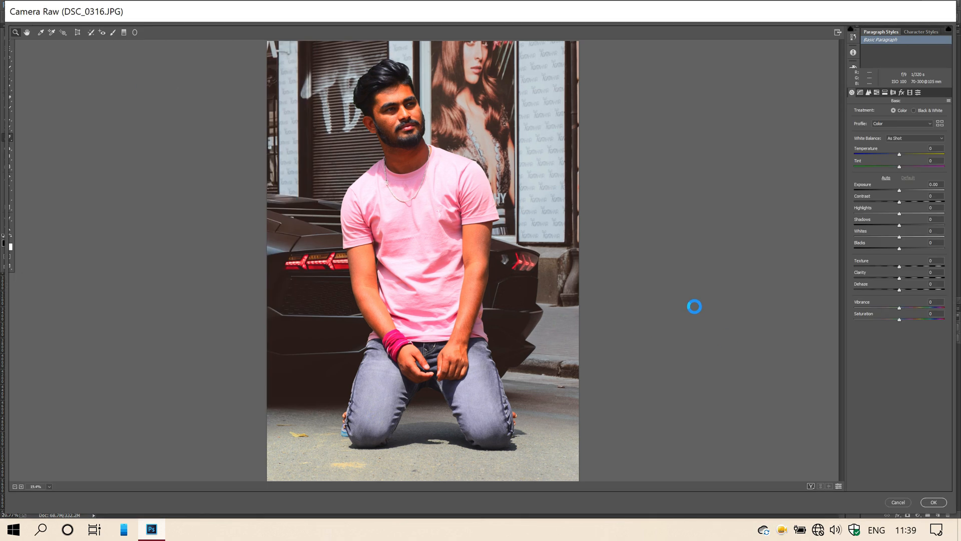
left_click_drag(885, 150, 873, 242)
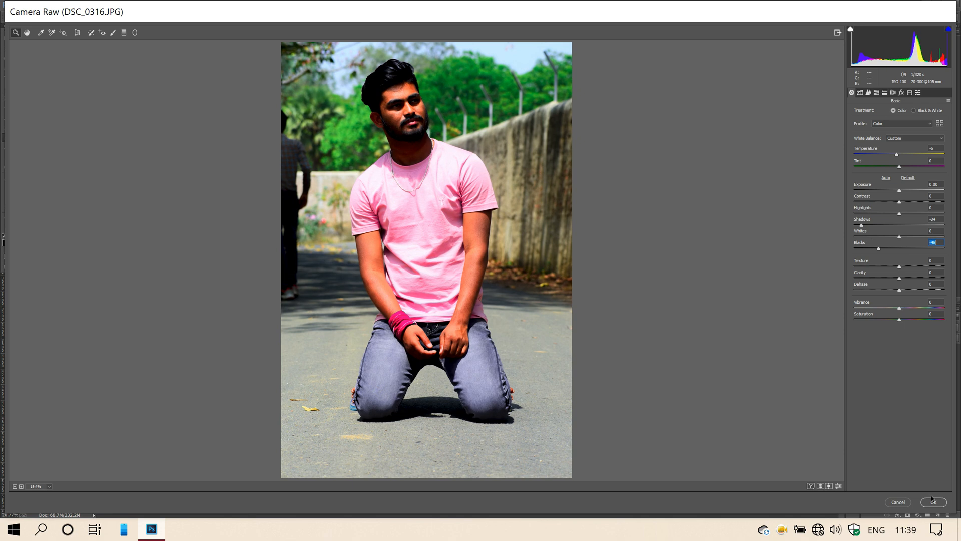
left_click(933, 501)
- Enlarge the car photo further with Free Transform and shift it upwards behind the man
left_click(901, 352)
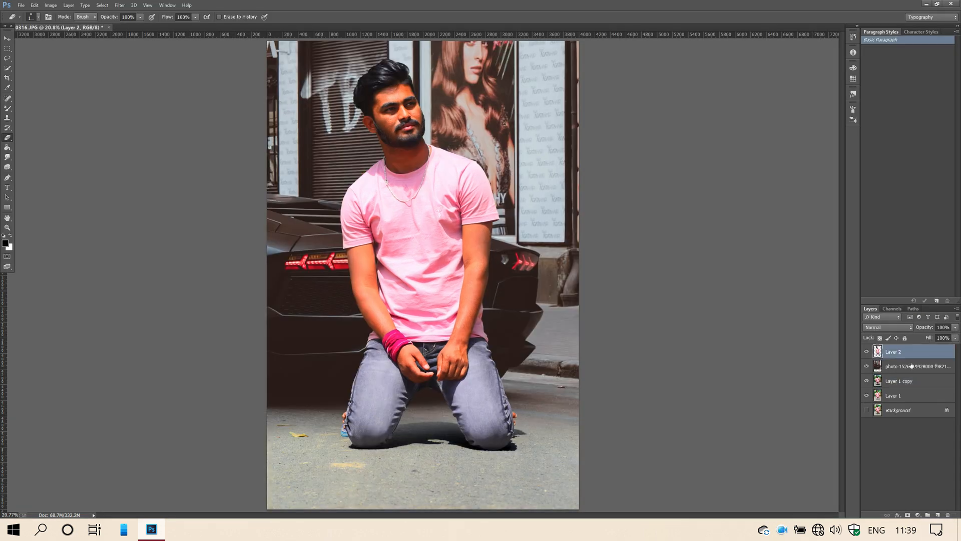
scroll(757, 242, "down", 1)
left_click(7, 38)
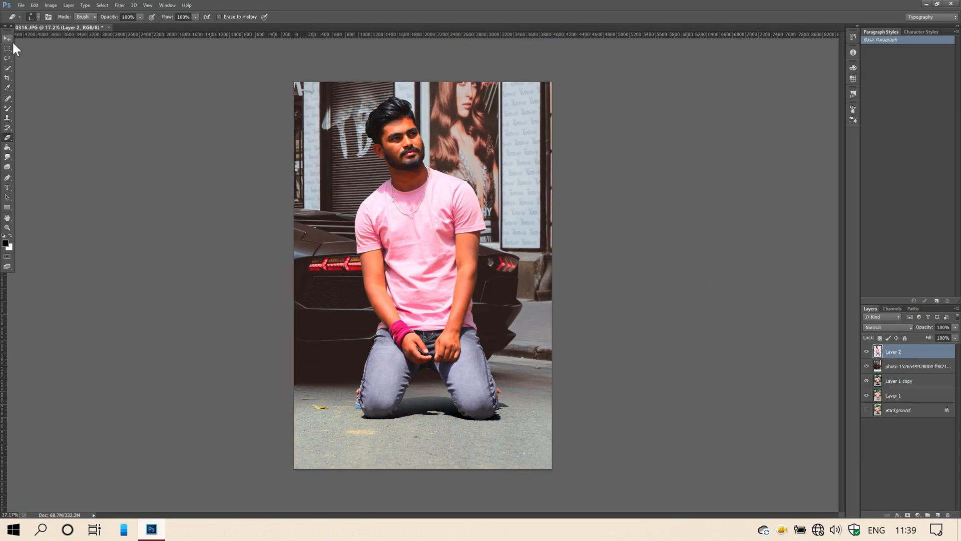
left_click(906, 365)
key("ctrl+t")
left_click_drag(566, 417, 589, 435)
left_click_drag(490, 366, 491, 349)
left_click_drag(585, 424, 599, 444)
left_click_drag(495, 379, 493, 362)
key("Return")
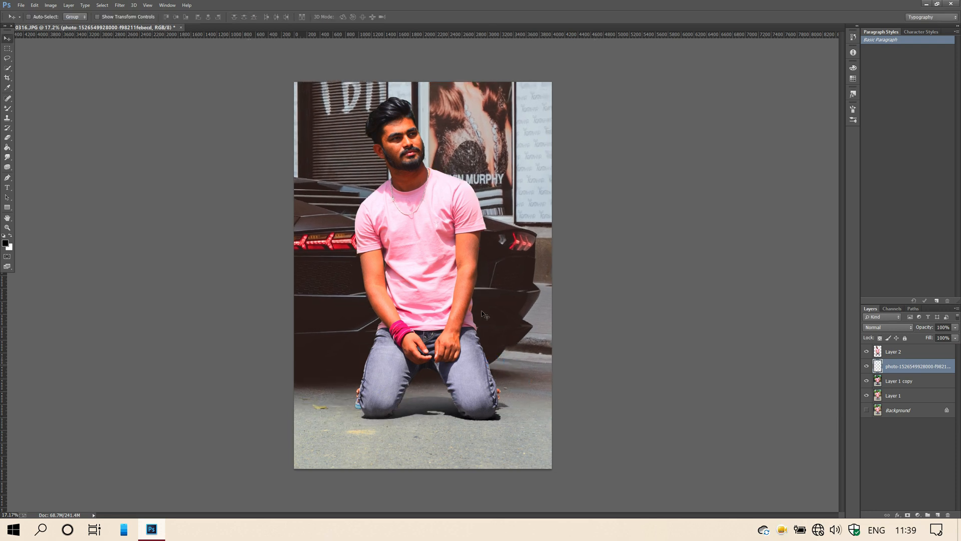
- Apply a Gaussian Blur to the car photo layer to throw the backdrop out of focus
scroll(470, 293, "up", 1)
left_click(119, 5)
mouse_move(188, 176)
left_click(365, 280)
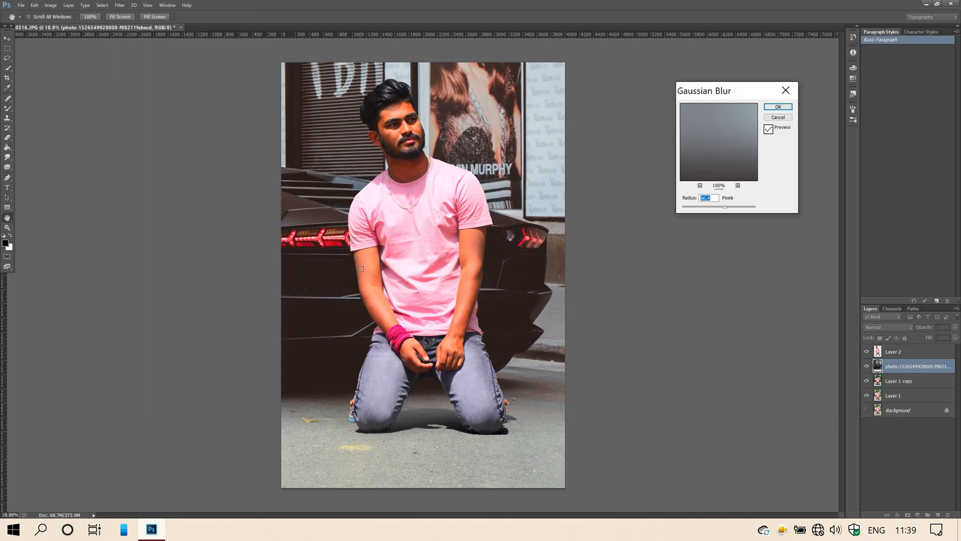
left_click_drag(721, 205, 717, 208)
left_click(786, 90)
- Duplicate Layer 2 with the kneeling man and set up the Smudge tool at 25% strength for retouching the face
left_click(895, 352)
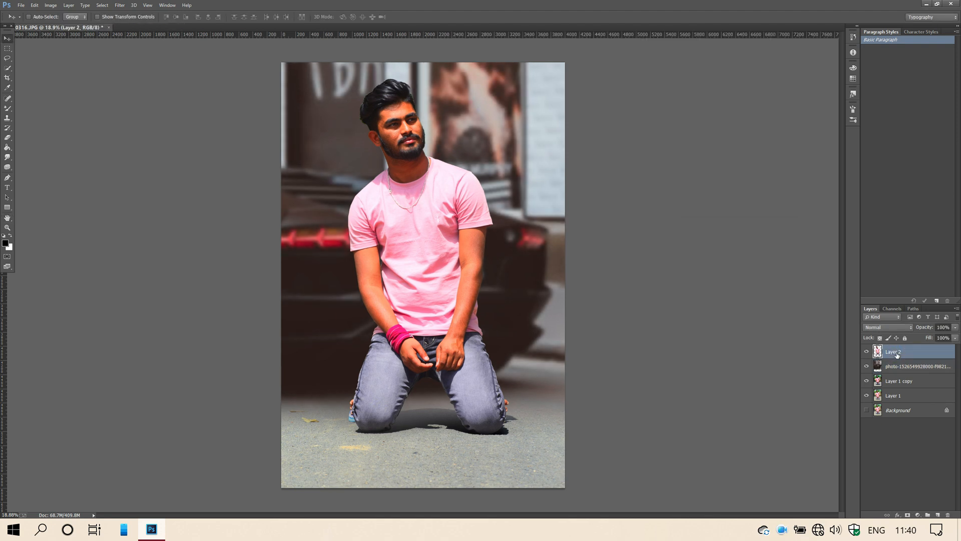
key("ctrl+j")
scroll(426, 98, "up", 6)
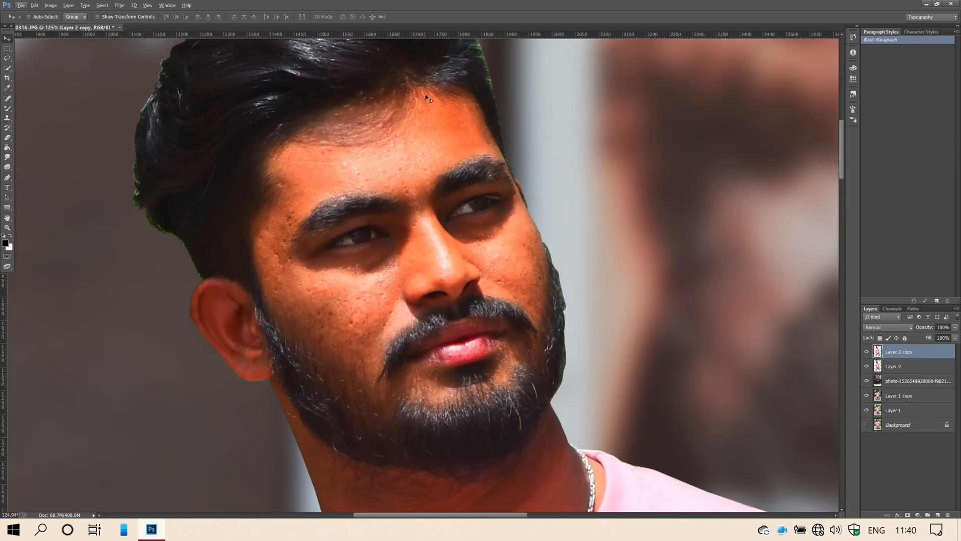
scroll(427, 98, "up", 2)
left_click(7, 106)
left_click(8, 158)
scroll(413, 239, "up", 2)
key("bracketright")
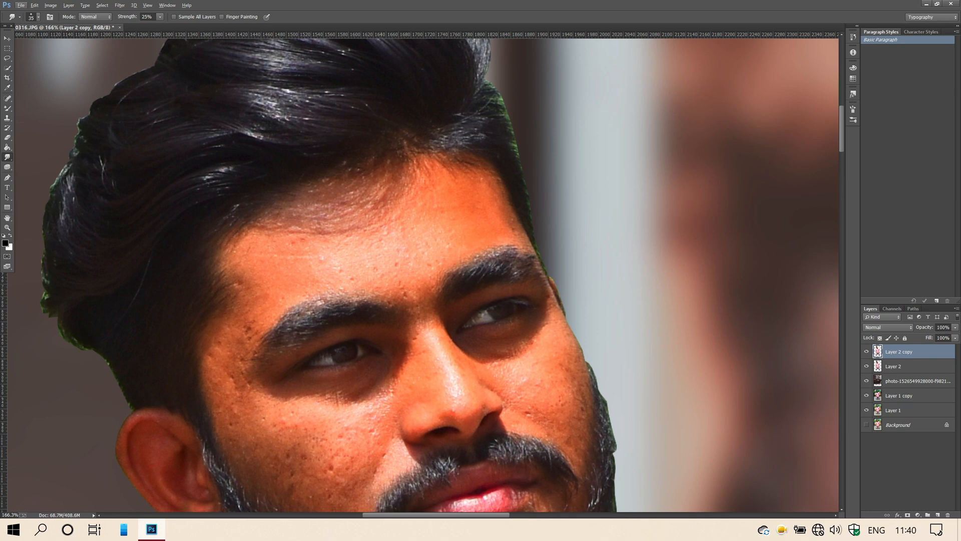
- Smooth the forehead skin above both eyebrows with Smudge strokes
mouse_move(441, 224)
left_mouse_down()
mouse_move(444, 232)
mouse_move(486, 215)
mouse_move(458, 251)
mouse_move(507, 237)
left_mouse_up()
key("bracketright")
key("bracketright")
mouse_move(440, 251)
left_mouse_down()
mouse_move(441, 200)
mouse_move(482, 191)
mouse_move(501, 227)
mouse_move(434, 187)
mouse_move(411, 222)
mouse_move(417, 262)
mouse_move(405, 290)
mouse_move(391, 271)
mouse_move(393, 233)
mouse_move(380, 248)
mouse_move(394, 262)
mouse_move(421, 256)
mouse_move(338, 264)
mouse_move(317, 248)
mouse_move(284, 246)
mouse_move(305, 278)
mouse_move(351, 276)
mouse_move(314, 262)
mouse_move(271, 293)
mouse_move(258, 245)
mouse_move(357, 246)
mouse_move(347, 237)
mouse_move(279, 256)
mouse_move(272, 275)
left_mouse_up()
key("bracketright")
key("bracketleft")
key("bracketleft")
key("bracketleft")
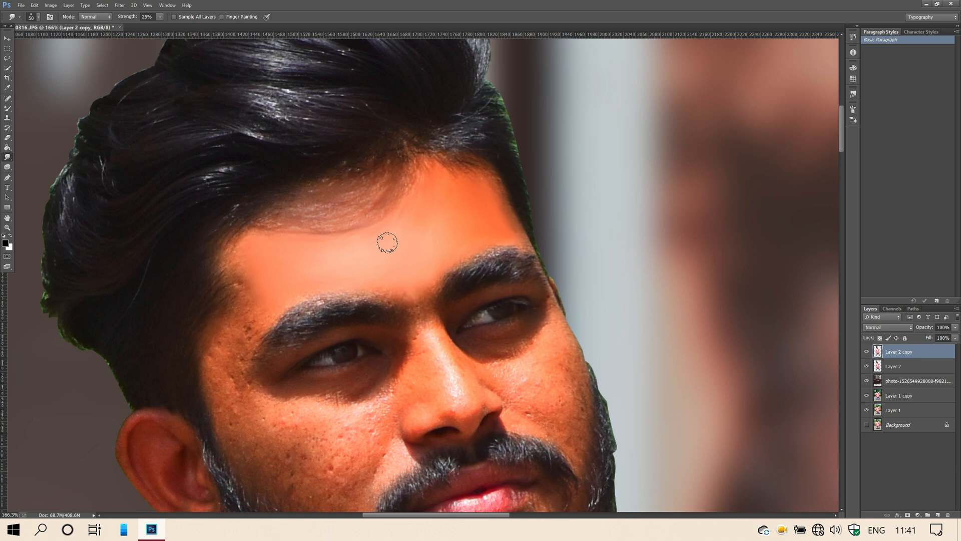
- Smooth the temple on the ear side of the face with the Smudge tool at 29% strength
key("bracketright")
key("bracketright")
key("bracketright")
key("bracketright")
scroll(444, 236, "down", 3)
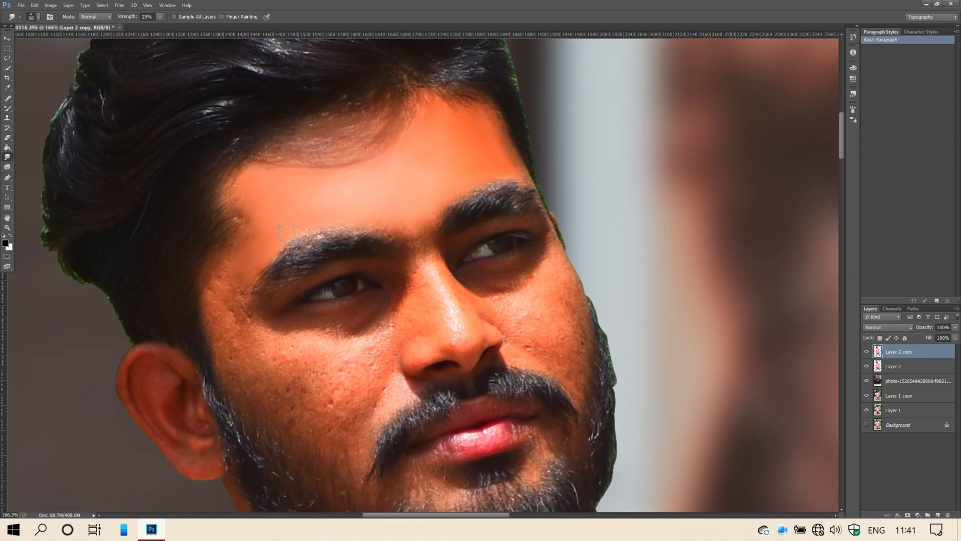
key("2")
key("9")
scroll(216, 286, "down", 3)
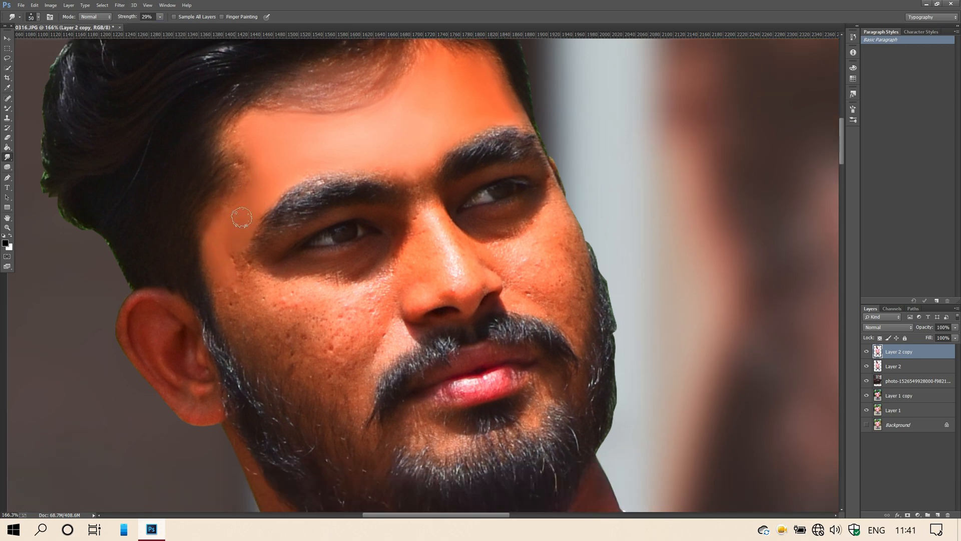
key("bracketright")
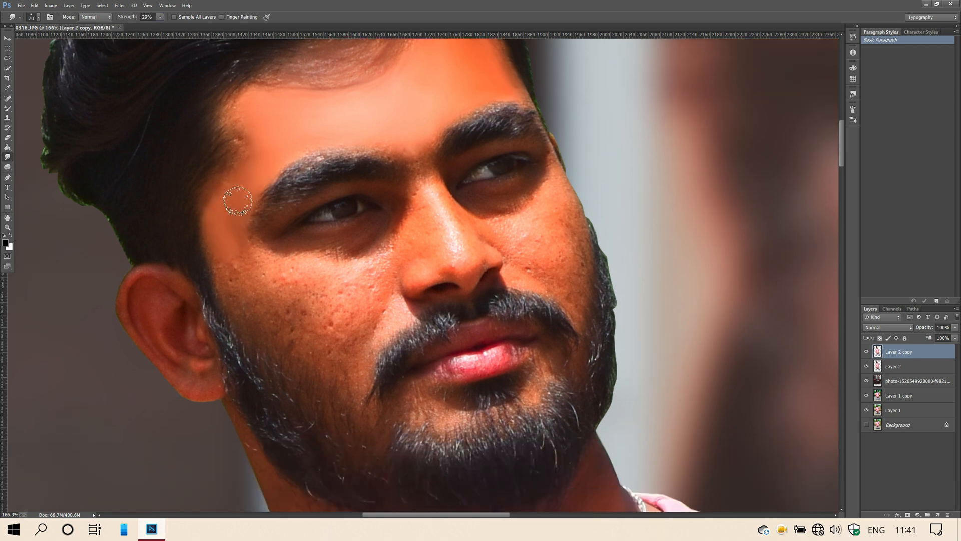
scroll(237, 204, "down", 1)
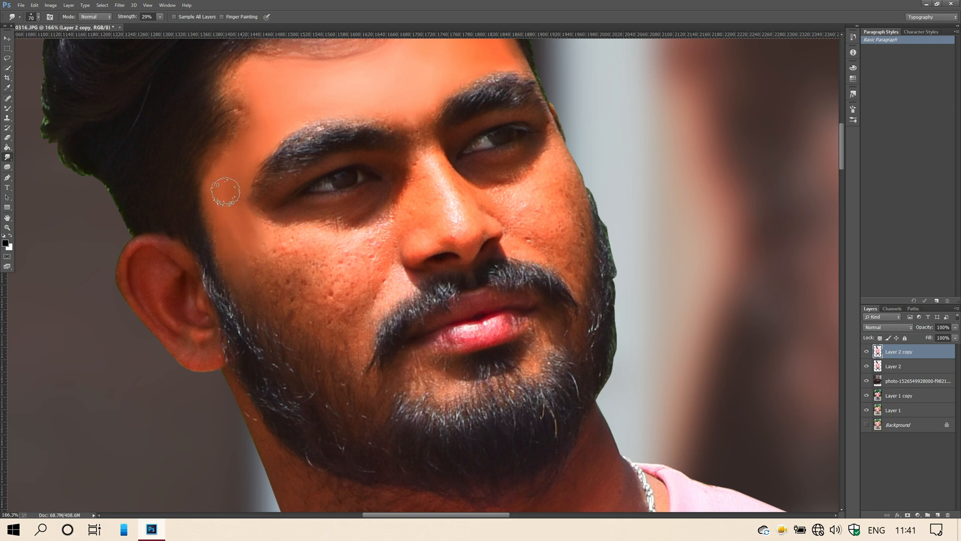
- Lower the Smudge strength to 23% and smooth the cheek between the visible ear and the moustache
left_click_drag(130, 17, 127, 20)
key("bracketright")
mouse_move(277, 299)
left_mouse_down()
mouse_move(303, 308)
mouse_move(349, 343)
mouse_move(323, 329)
mouse_move(317, 340)
mouse_move(351, 334)
mouse_move(361, 284)
mouse_move(365, 299)
mouse_move(356, 282)
mouse_move(300, 276)
mouse_move(272, 248)
mouse_move(321, 255)
left_mouse_up()
key("bracketleft")
key("bracketleft")
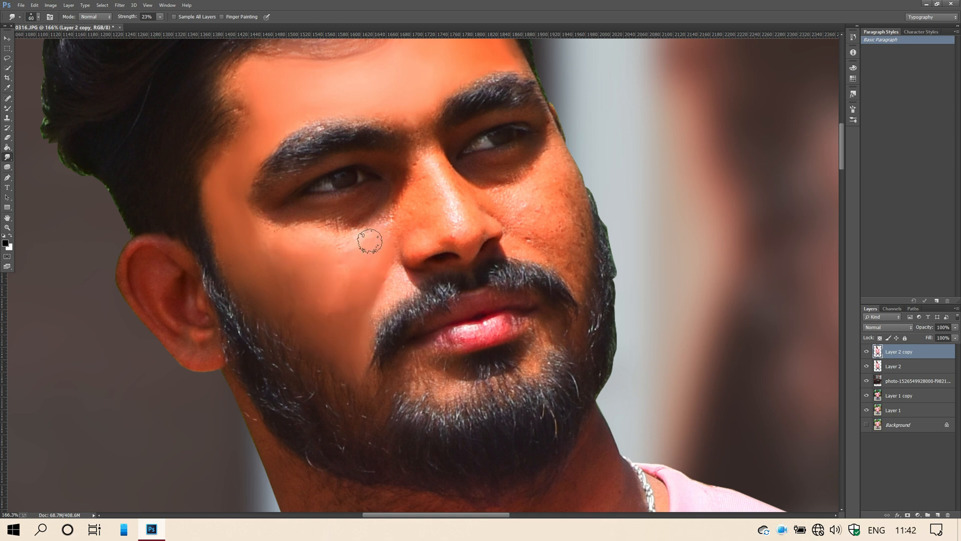
key("bracketright")
key("bracketright")
key("bracketright")
left_click_drag(344, 258, 358, 276)
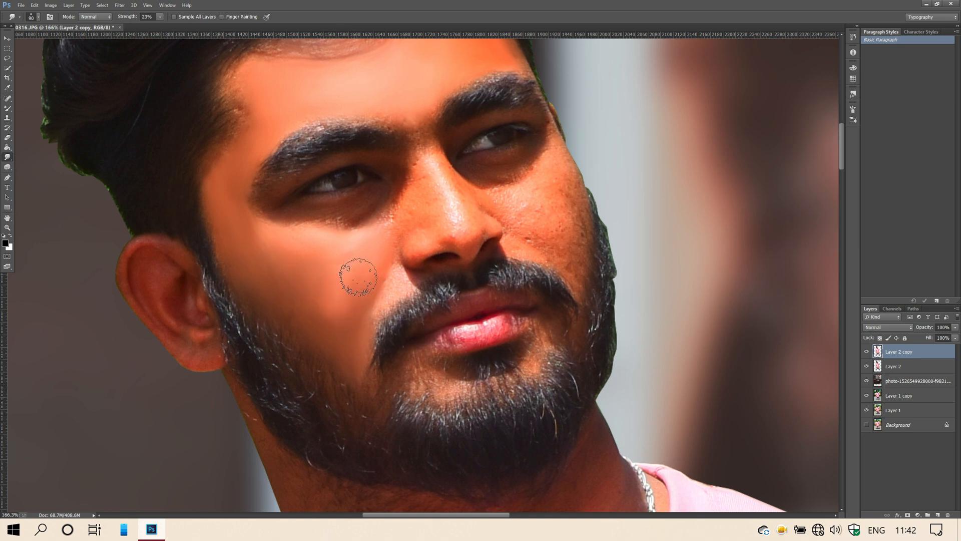
key("bracketright")
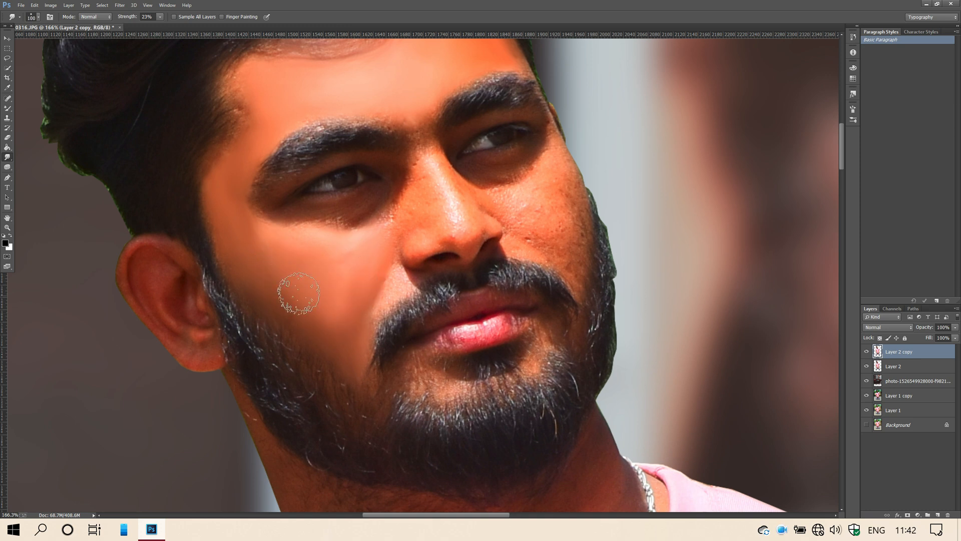
- Smooth the skin under the eye and along the nose with a smaller Smudge brush of about 70 px
key("bracketleft")
key("bracketleft")
key("bracketleft")
key("bracketleft")
key("bracketleft")
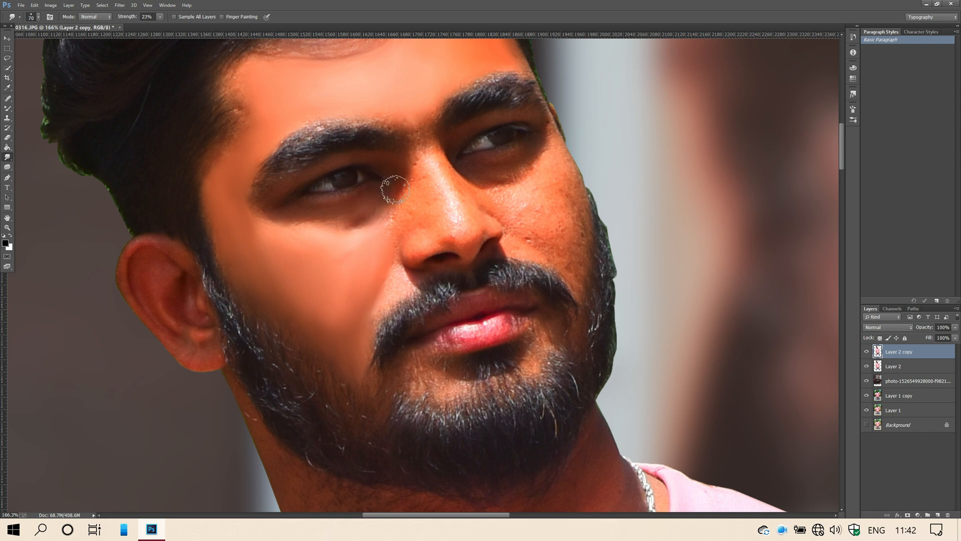
key("bracketleft")
key("bracketleft")
key("bracketleft")
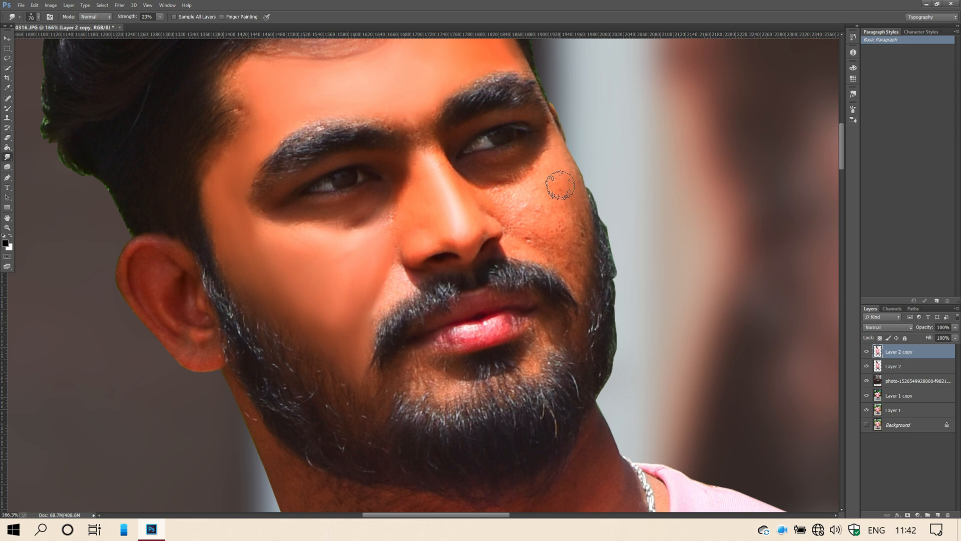
- Smooth the far cheek and the skin under the far eye with the Smudge tool at 45 to 60 px
mouse_move(530, 207)
left_mouse_down()
mouse_move(503, 207)
mouse_move(479, 185)
mouse_move(528, 229)
mouse_move(560, 222)
left_mouse_up()
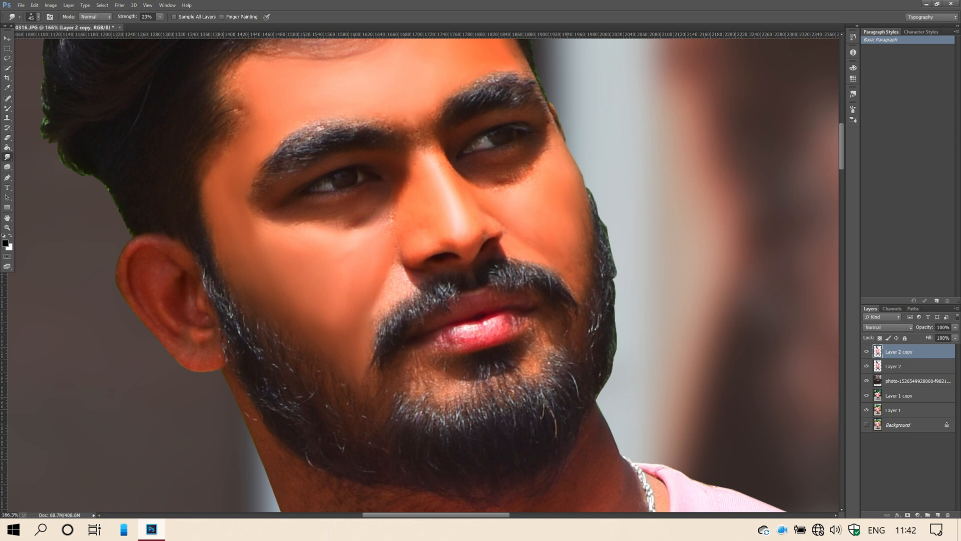
key("bracketright")
key("bracketright")
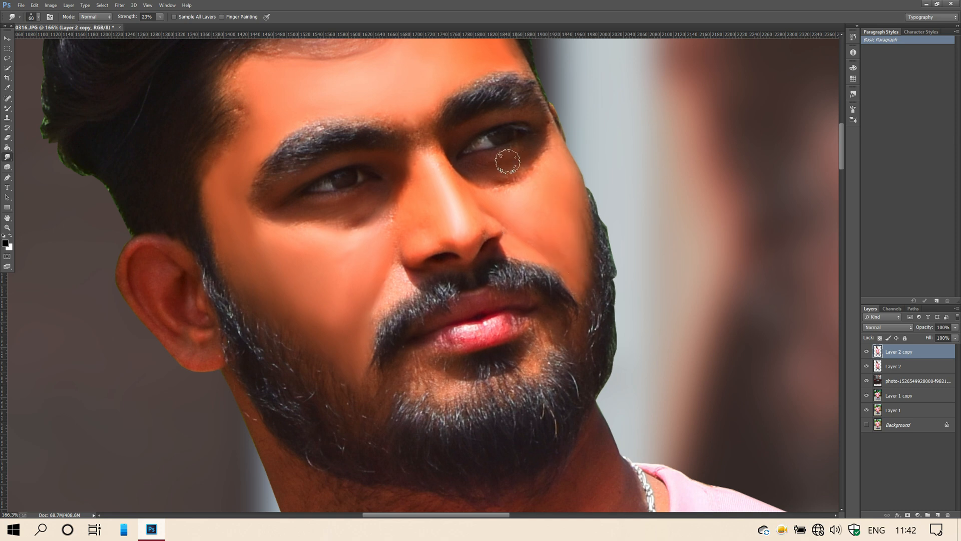
scroll(455, 139, "down", 1)
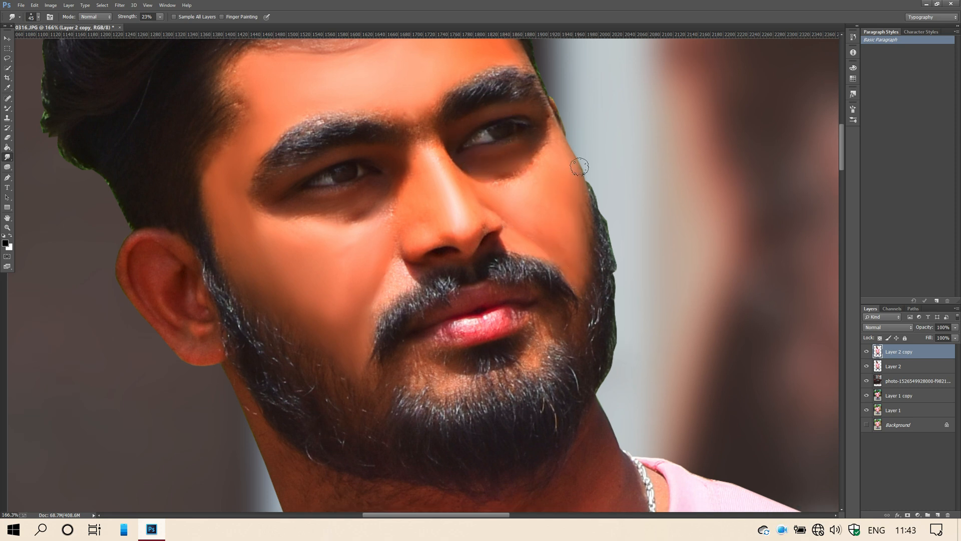
key("bracketright")
key("bracketright")
- Smudge the bare patch of skin between the lower lip and the beard smooth
scroll(405, 265, "down", 1)
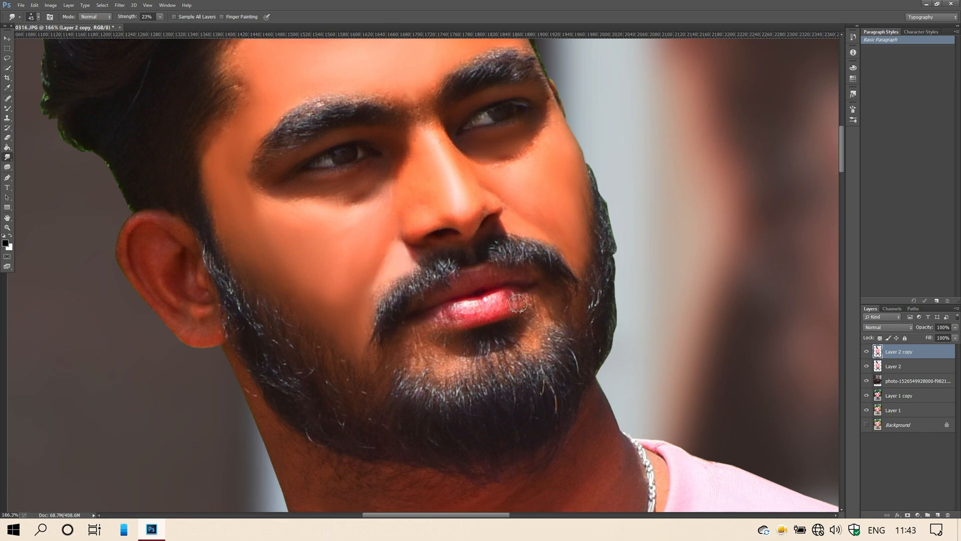
left_click_drag(417, 331, 453, 345)
key("bracketleft")
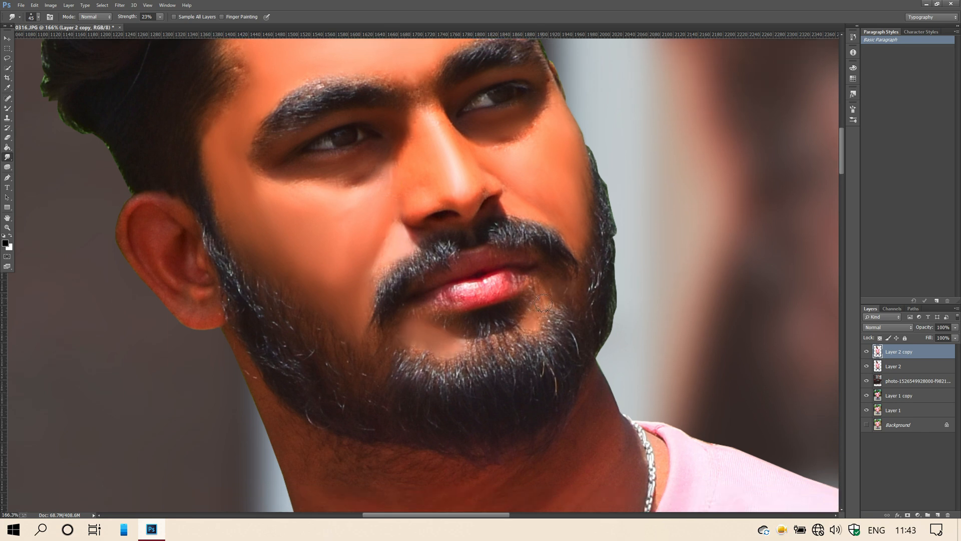
- Smooth the visible ear with a Smudge brush of about 80 px
scroll(543, 303, "down", 4)
key("bracketright")
key("bracketright")
key("bracketright")
key("bracketright")
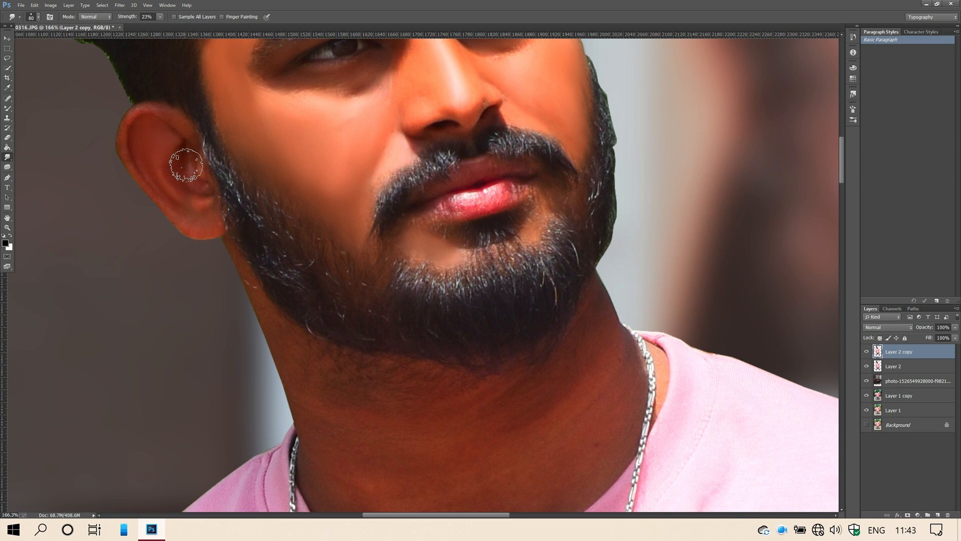
scroll(253, 243, "down", 1)
key("bracketleft")
- Smooth the neck between the beard and the T-shirt collar with Smudge brushes of up to 150 px
scroll(266, 256, "down", 2)
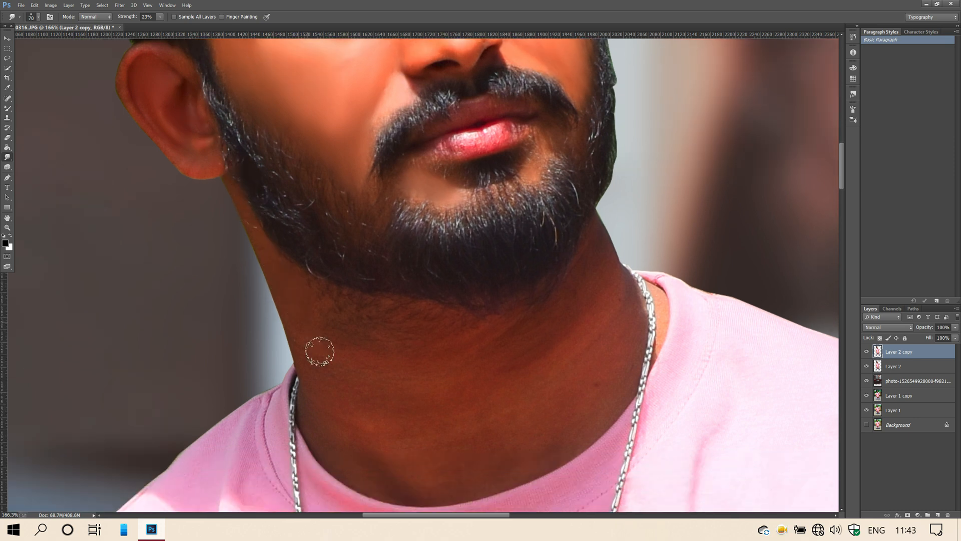
scroll(320, 290, "down", 3)
key("bracketright")
key("bracketright")
key("bracketright")
key("bracketright")
mouse_move(414, 392)
left_mouse_down()
mouse_move(352, 378)
mouse_move(370, 318)
mouse_move(329, 256)
mouse_move(345, 242)
mouse_move(373, 247)
mouse_move(336, 245)
mouse_move(422, 255)
left_mouse_up()
key("bracketleft")
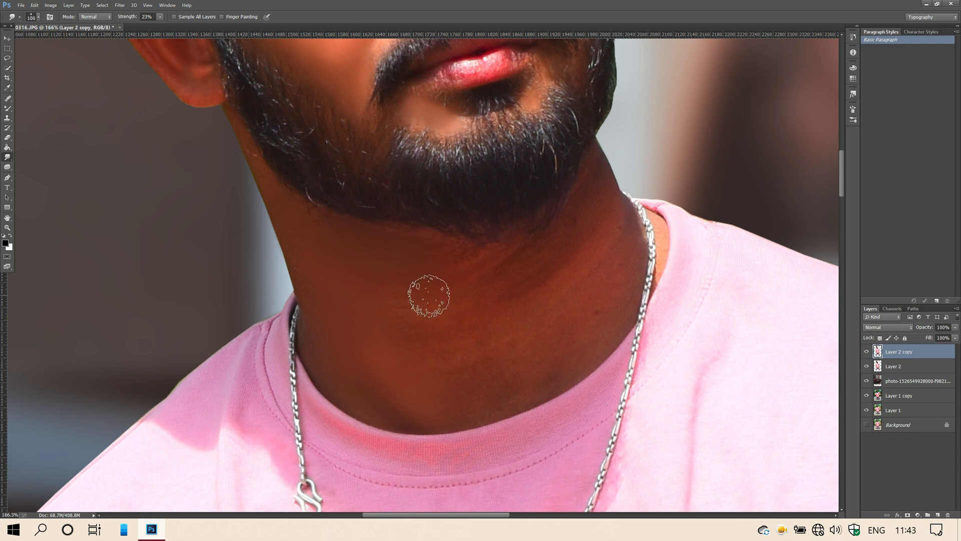
key("bracketright")
key("bracketright")
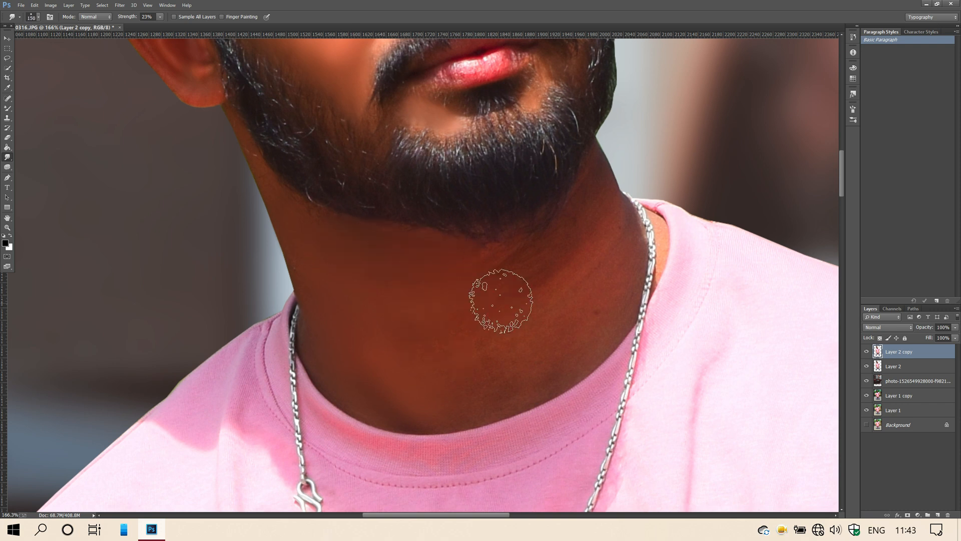
- Smooth the narrow strip of skin beside the neck chain with a smaller Smudge brush
key("bracketleft")
key("bracketleft")
key("bracketleft")
key("bracketleft")
key("bracketleft")
key("bracketleft")
key("bracketleft")
left_click_drag(659, 226, 652, 265)
key("bracketright")
key("bracketright")
key("bracketright")
key("bracketright")
key("bracketright")
- Load the outline of Layer 2 copy as a selection to confine the smudging to the man
scroll(479, 327, "down", 6)
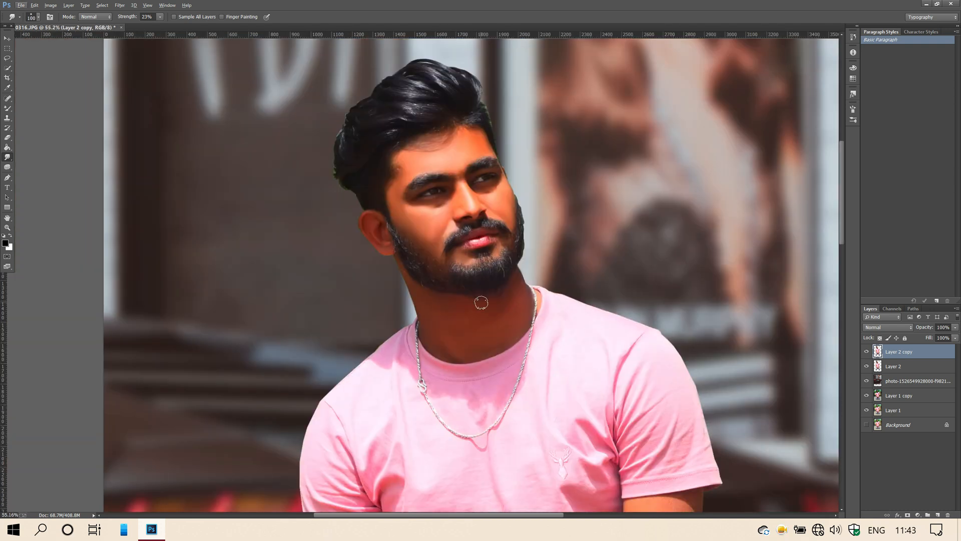
scroll(466, 315, "down", 7)
scroll(453, 307, "down", 6)
scroll(495, 293, "right", 4)
scroll(488, 292, "down", 2)
scroll(439, 240, "up", 13)
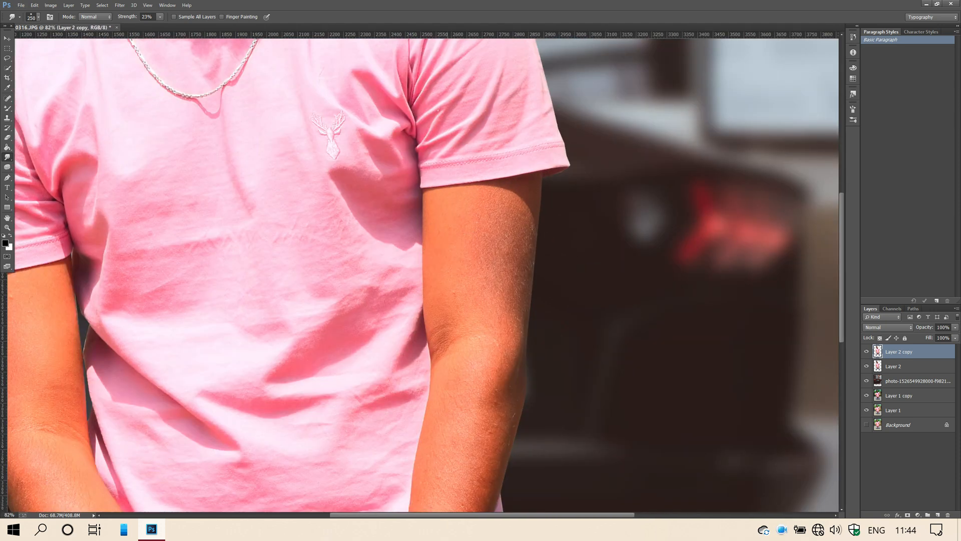
scroll(484, 225, "down", 2)
key("bracketleft")
key("bracketleft")
key("bracketleft")
left_click(876, 352, "ctrl")
- Smooth the upper part of the arm without the wristband using a Smudge brush of about 200 px
key("bracketleft")
key("bracketleft")
key("bracketright")
key("bracketright")
key("bracketright")
mouse_move(441, 163)
left_mouse_down()
mouse_move(465, 184)
mouse_move(484, 154)
mouse_move(508, 149)
mouse_move(491, 171)
mouse_move(492, 200)
mouse_move(476, 179)
mouse_move(520, 151)
mouse_move(493, 207)
mouse_move(446, 237)
mouse_move(448, 270)
mouse_move(486, 225)
mouse_move(474, 209)
mouse_move(452, 228)
mouse_move(505, 246)
mouse_move(527, 193)
left_mouse_up()
key("bracketright")
- Smooth the same arm from the elbow down to the wrist with the Smudge tool
scroll(528, 193, "down", 3)
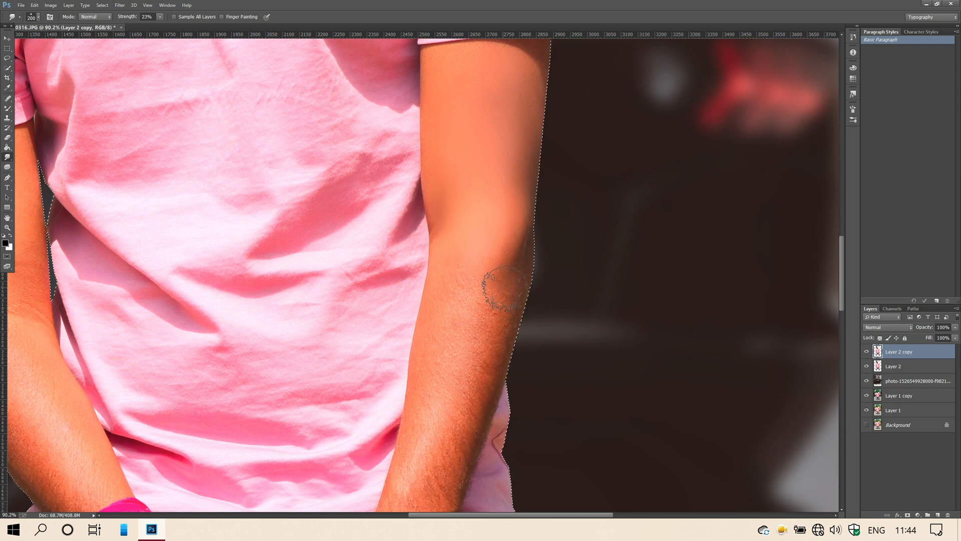
scroll(500, 290, "down", 2)
scroll(499, 283, "down", 2)
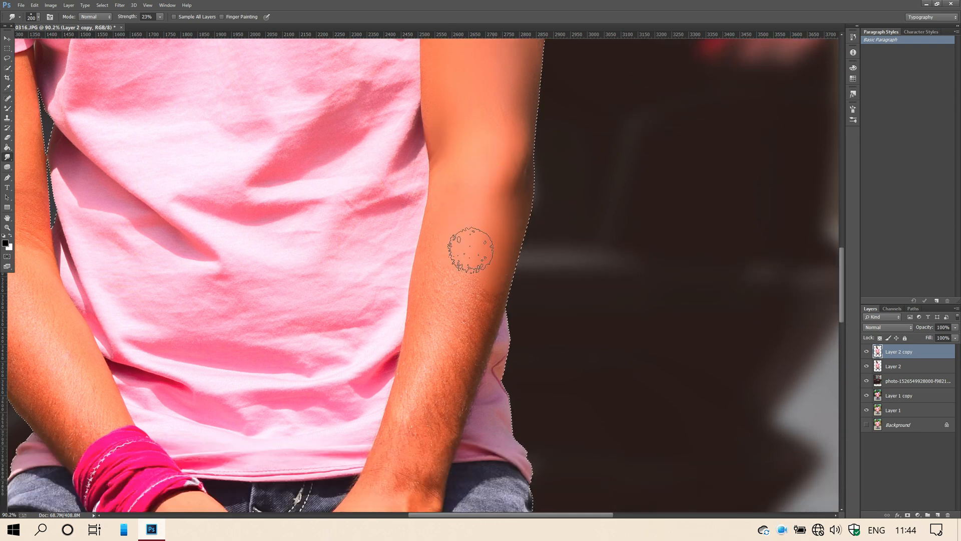
scroll(496, 258, "down", 1)
key("bracketleft")
key("bracketleft")
scroll(468, 322, "down", 2)
key("bracketright")
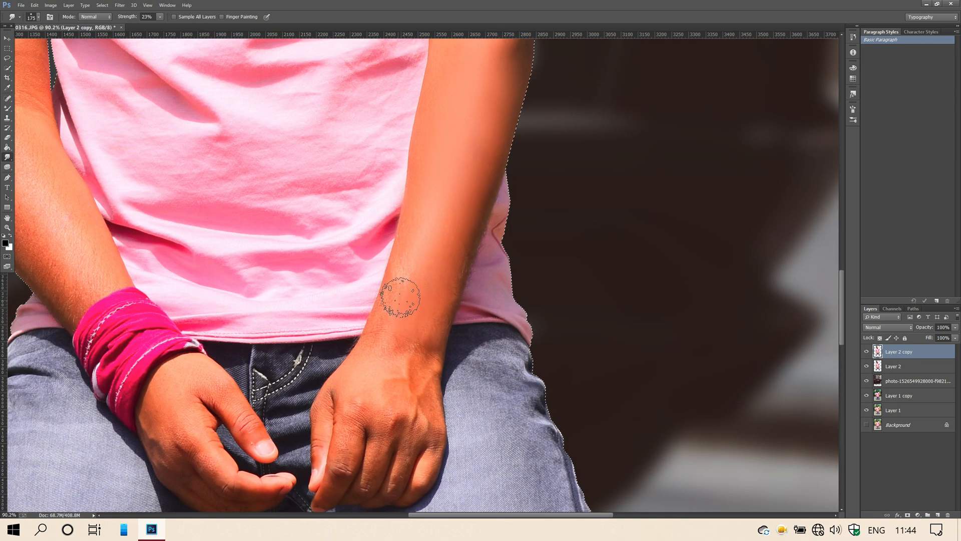
- Smooth the back of the hand without the wristband with a Smudge brush reduced to 100 px
scroll(415, 310, "down", 2)
key("bracketleft")
key("bracketleft")
key("bracketleft")
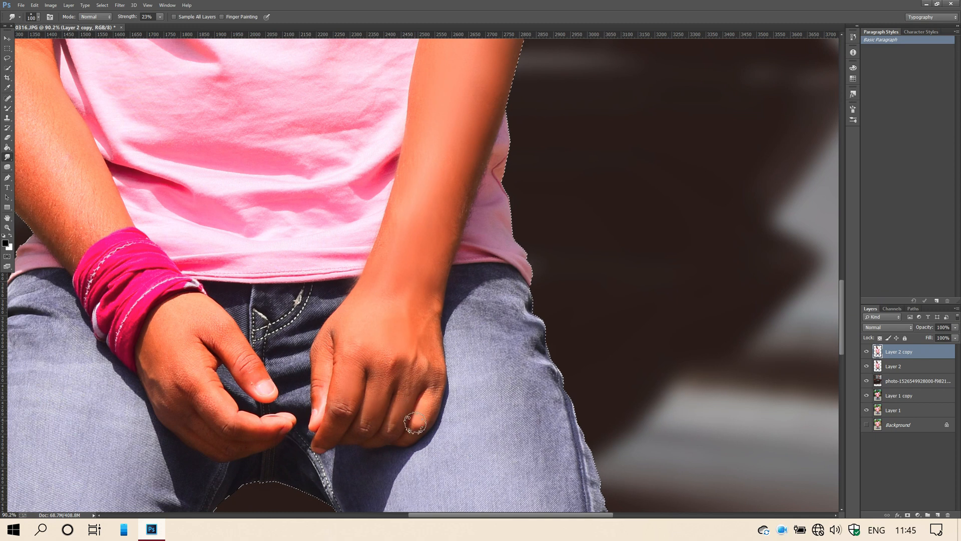
- Smooth the upper part of the wristband arm below the sleeve with a Smudge brush of about 200 px
scroll(144, 280, "left", 6)
scroll(206, 266, "up", 8)
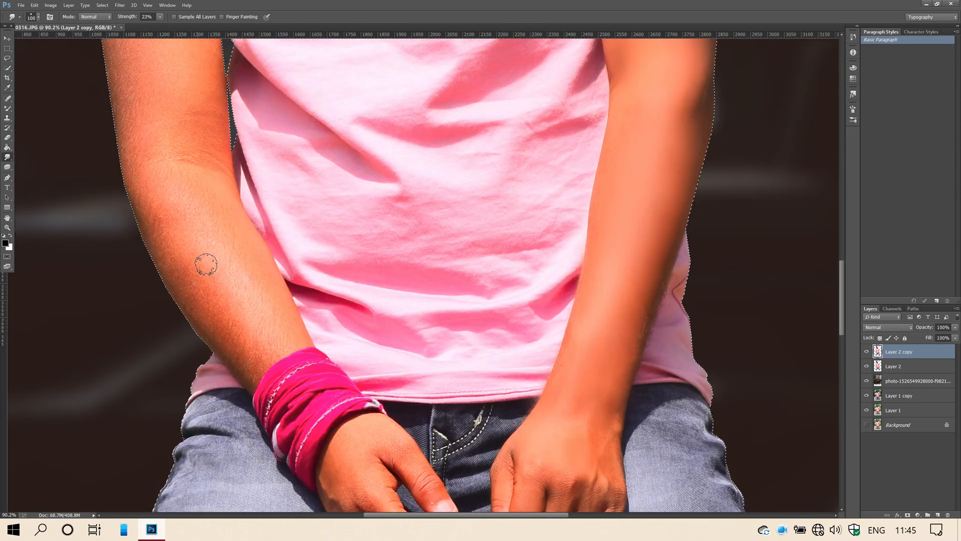
key("bracketright")
key("bracketright")
key("bracketright")
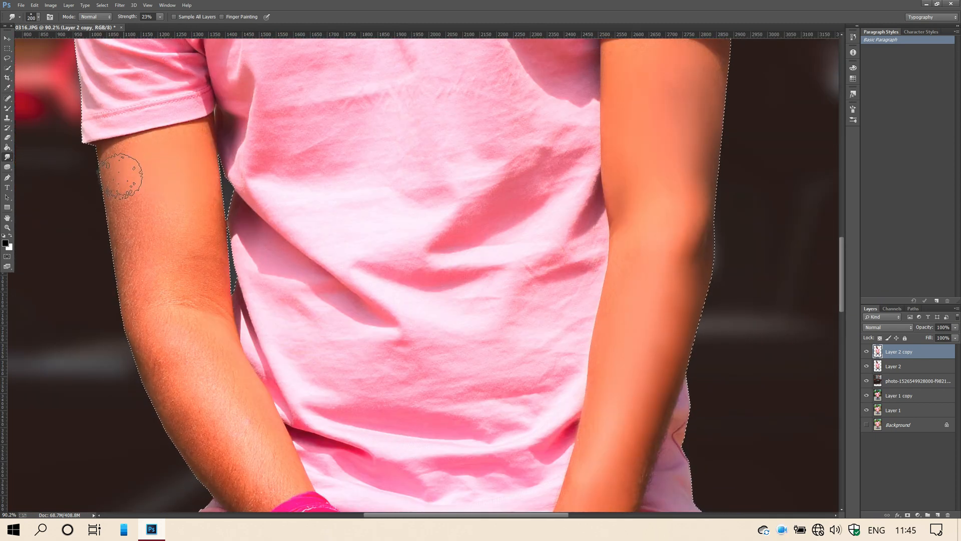
key("bracketright")
key("bracketright")
key("bracketleft")
key("bracketleft")
key("bracketleft")
- Smooth the forearm down to the pink wristband, reducing the Smudge brush to 150 px near the wrist
scroll(165, 147, "down", 2)
key("bracketright")
key("bracketright")
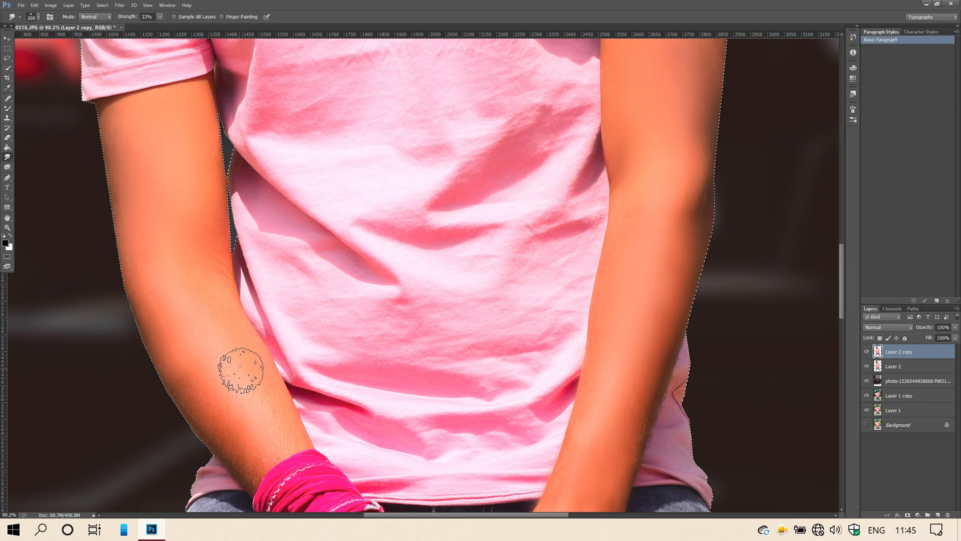
scroll(240, 369, "down", 3)
key("bracketleft")
key("bracketleft")
key("bracketleft")
scroll(257, 382, "down", 5)
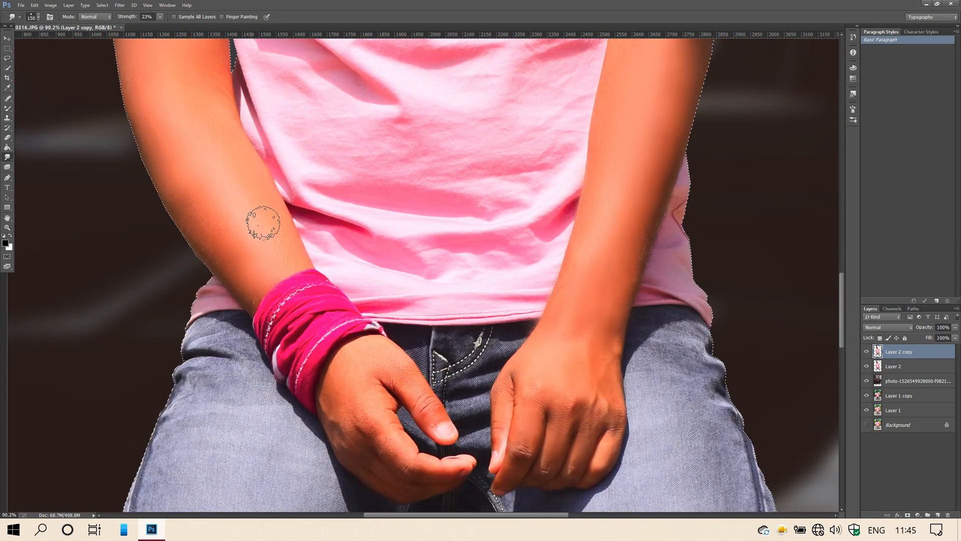
- Smooth the hand below the pink wristband with the Smudge tool and clear the selection
key("bracketleft")
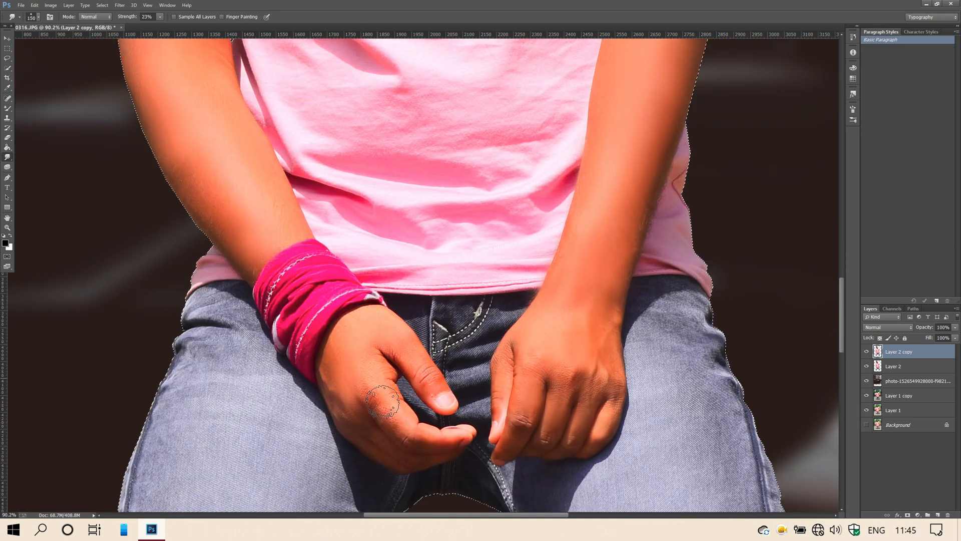
scroll(328, 338, "down", 9)
key("ctrl+d")
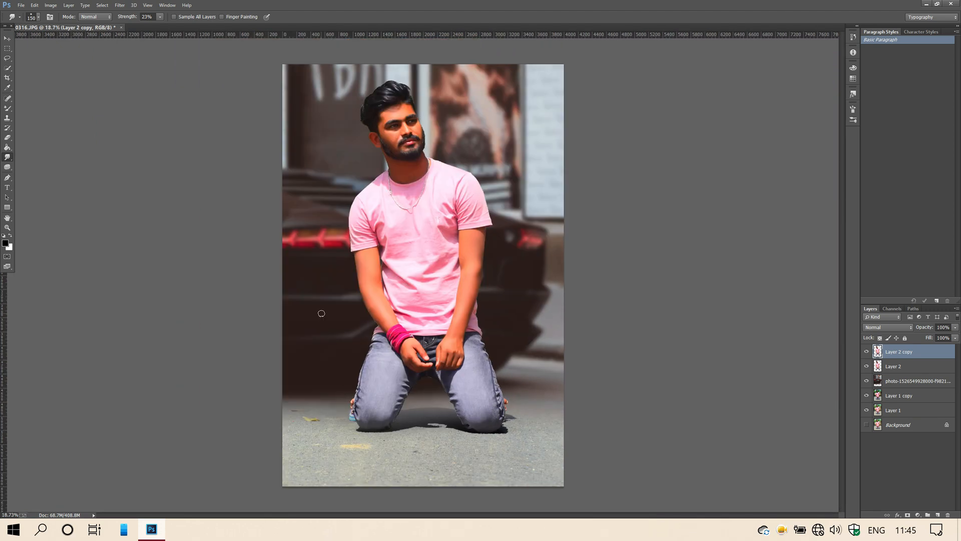
- Merge the retouched Layer 2 copy down into Layer 2 and duplicate the merged layer
scroll(433, 136, "up", 2)
scroll(378, 128, "up", 5)
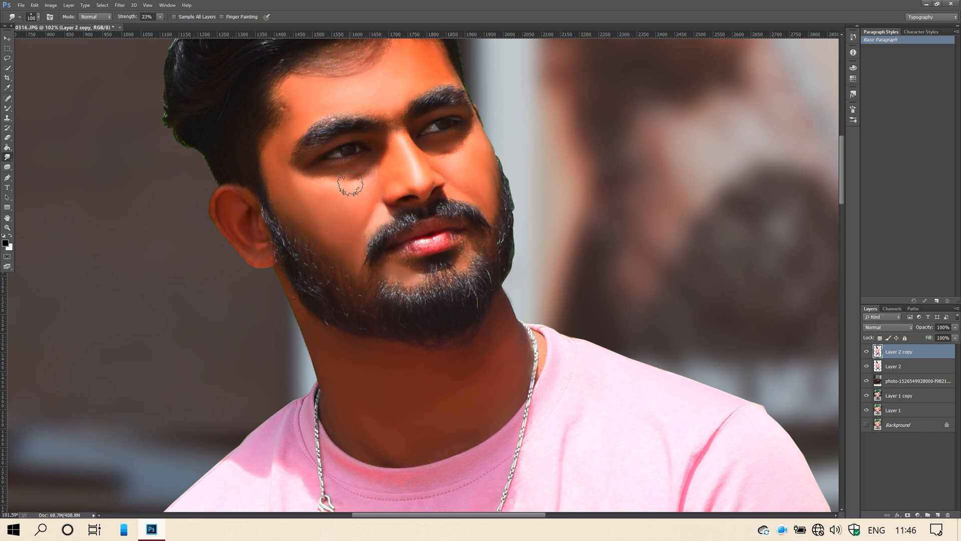
scroll(346, 182, "down", 9)
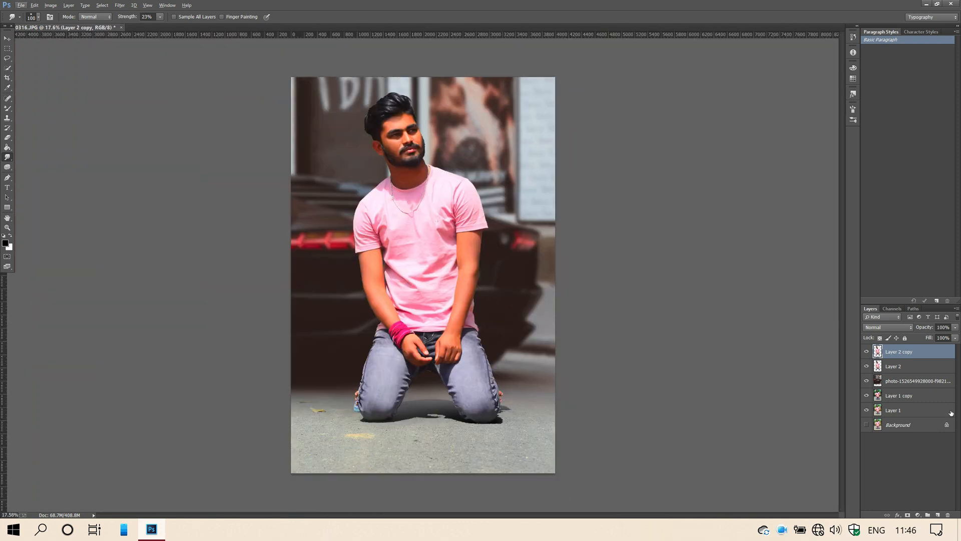
right_click(921, 351)
left_click(714, 437)
- Apply the Portraiture skin-smoothing filter with the Default preset to the duplicated layer of the man
left_click(120, 5)
mouse_move(212, 359)
left_click(350, 356)
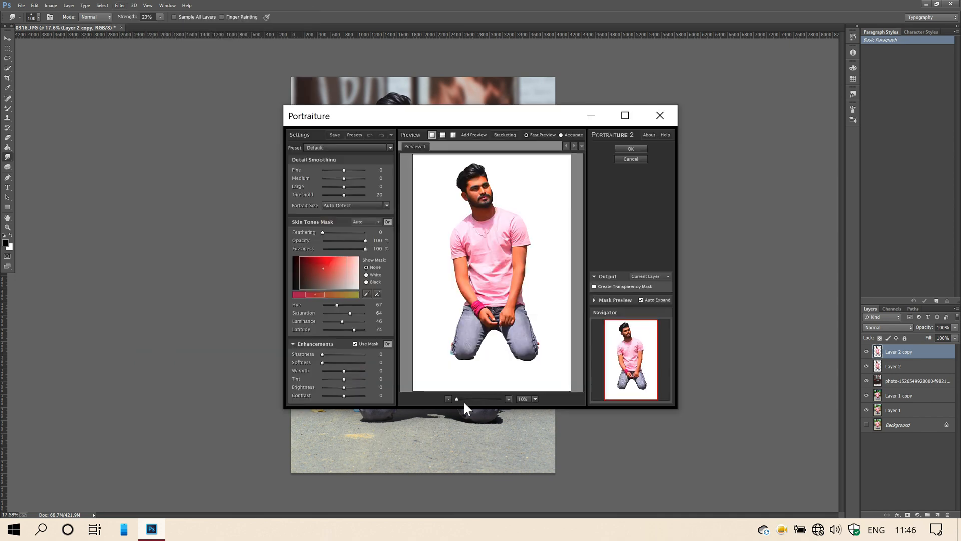
left_click_drag(457, 398, 474, 399)
left_click(626, 326)
left_click_drag(515, 283, 521, 185)
left_click(631, 148)
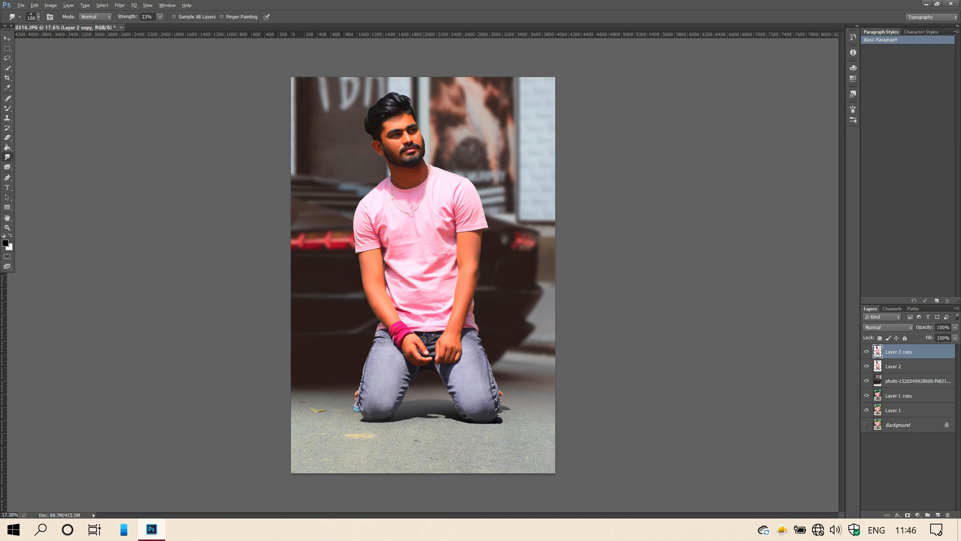
- Lower the opacity of the Portraiture-smoothed copy to about 62% and merge it down into Layer 2
scroll(395, 118, "up", 4)
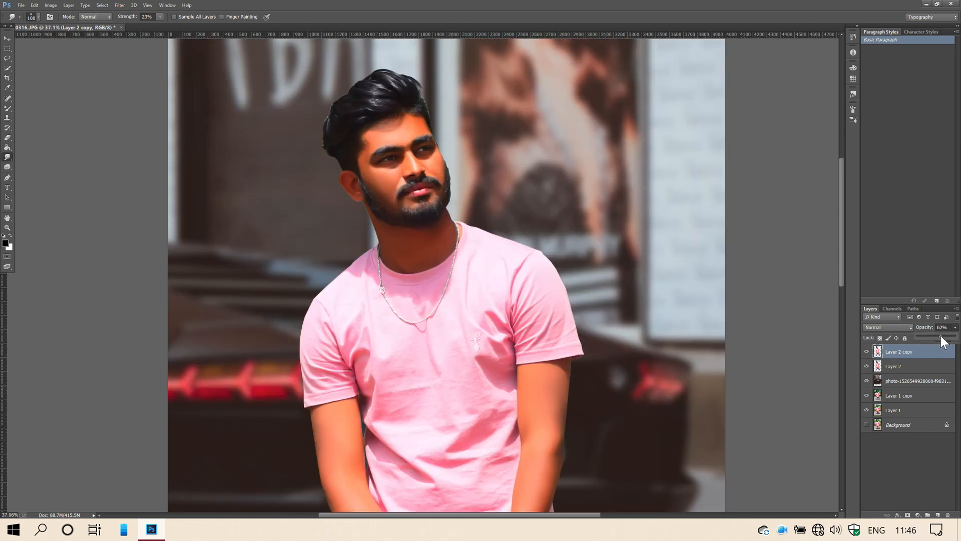
left_click(866, 353)
right_click(913, 356)
left_click(711, 432)
scroll(678, 416, "down", 3)
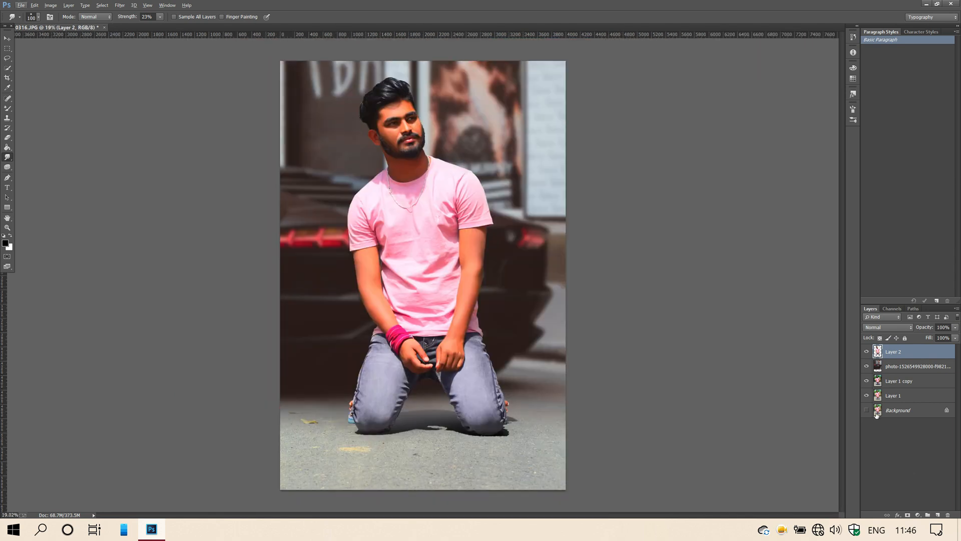
- Add a linear black-to-transparent gradient fill at 90° along the photo's lower edge and merge all visible layers
left_click(918, 514)
left_click(841, 251)
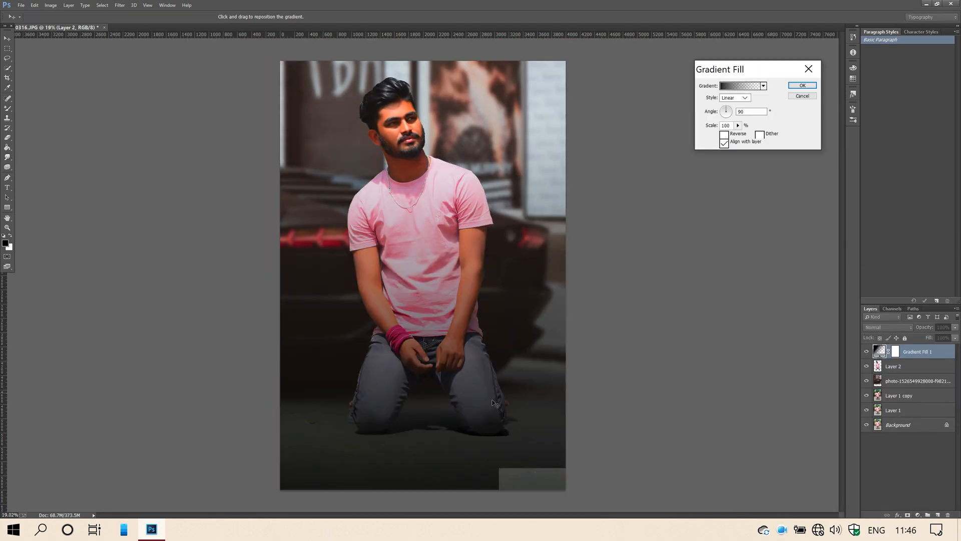
left_click_drag(711, 127, 434, 368)
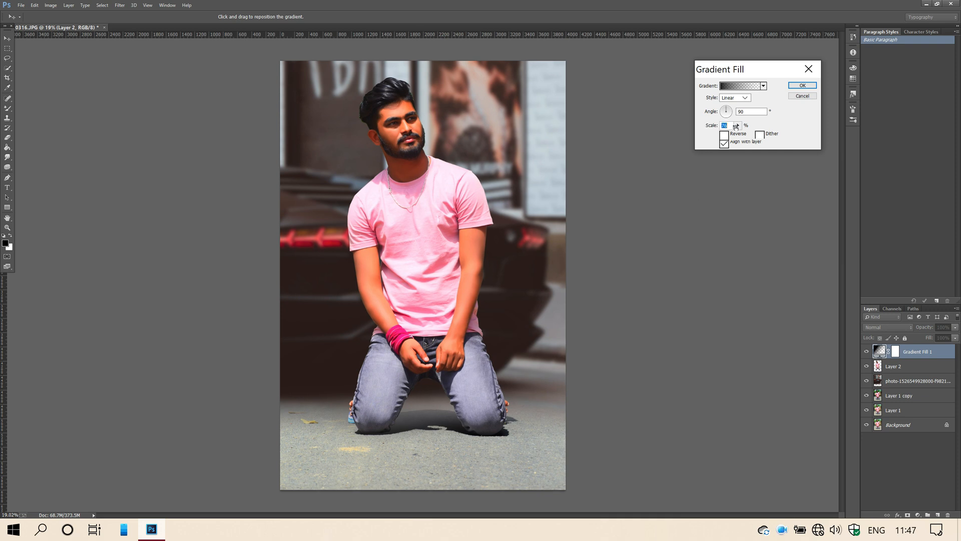
left_click_drag(735, 126, 741, 127)
left_click(801, 85)
left_click(867, 351)
left_click(867, 351)
right_click(938, 356)
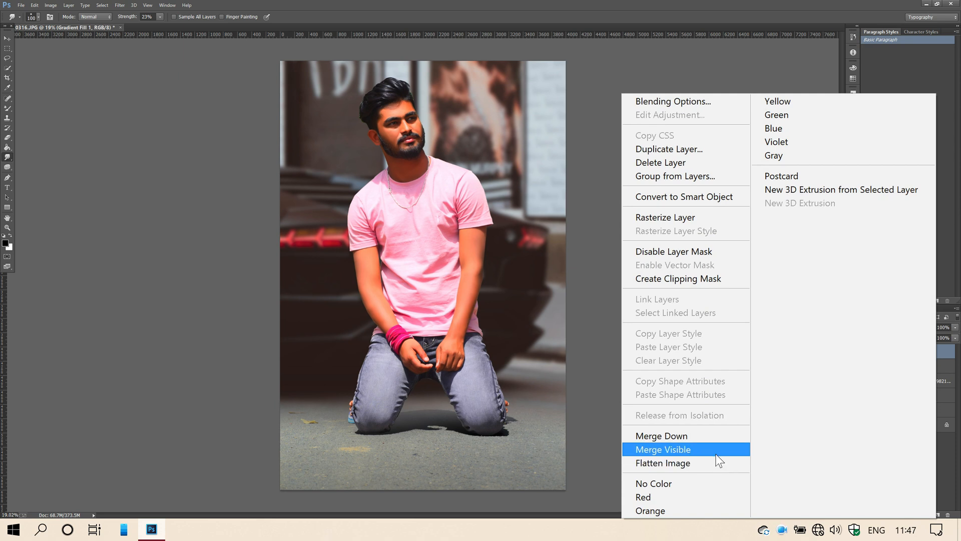
left_click(716, 450)
- In the Camera Raw filter, set Contrast to -22, Shadows to +42, Whites to +3 and Blacks to -37
left_click(119, 5)
left_click(162, 85)
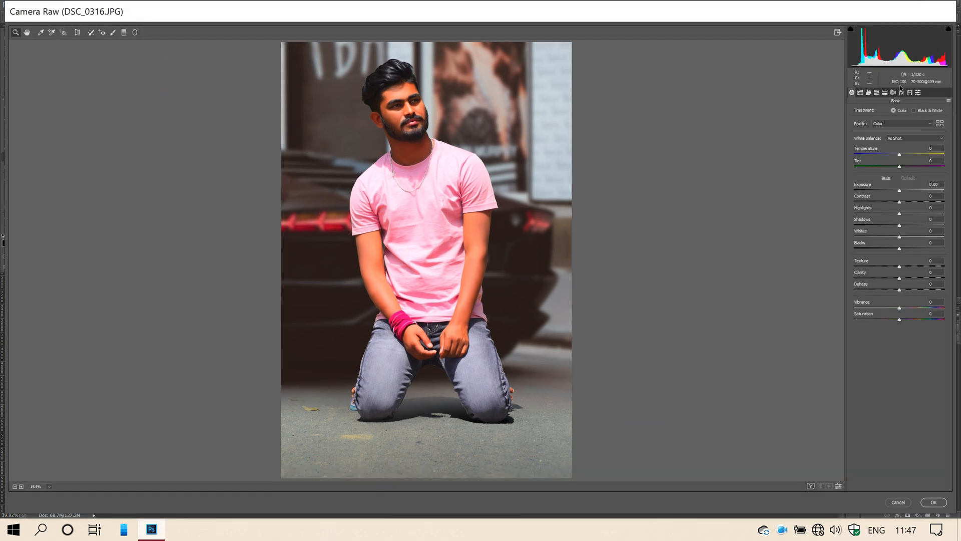
left_click(902, 92)
left_click_drag(899, 190, 892, 195)
left_click(851, 92)
left_click_drag(913, 231, 884, 245)
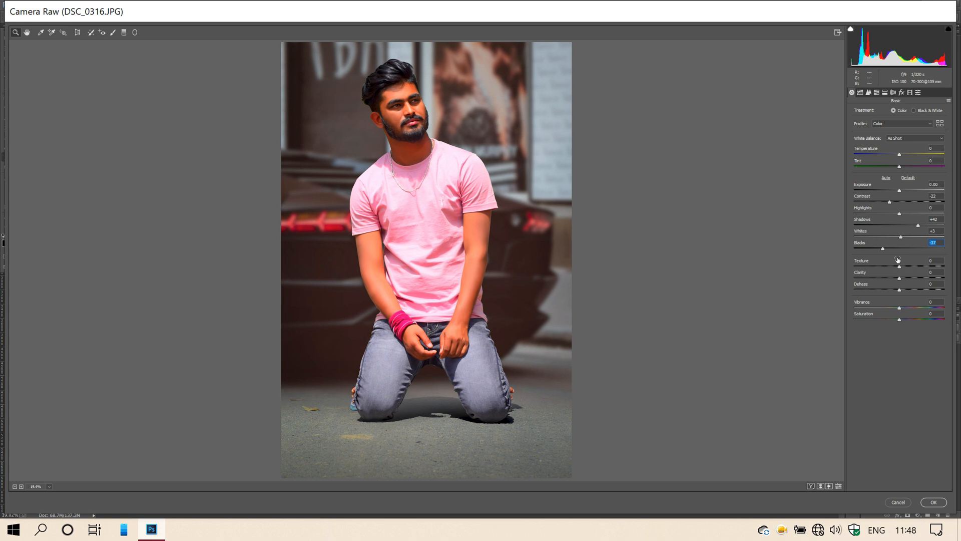
- Fine-tune the skin tones in the HSL adjustments, setting orange luminance to +8 and raising yellow luminance slightly
left_click(877, 92)
left_click(903, 110)
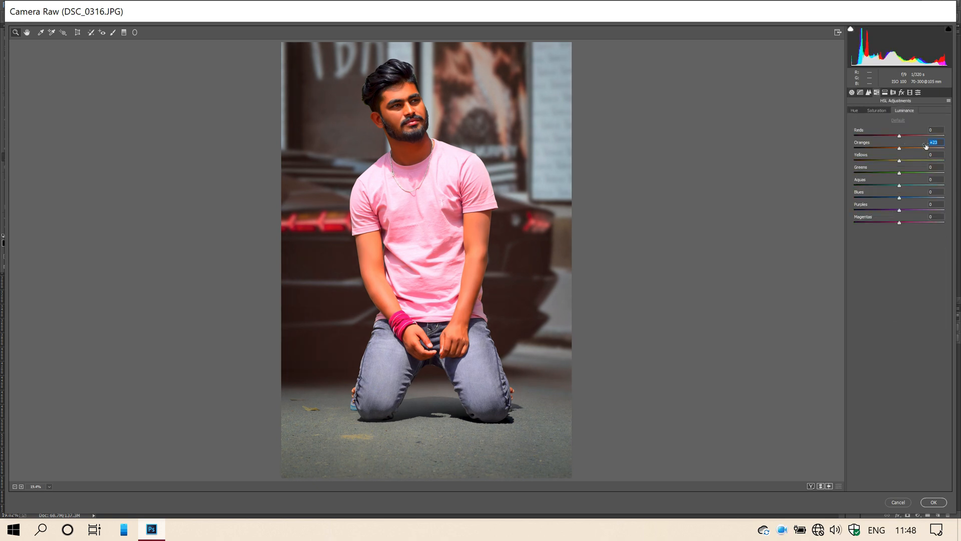
left_click_drag(899, 147, 926, 146)
left_click(877, 110)
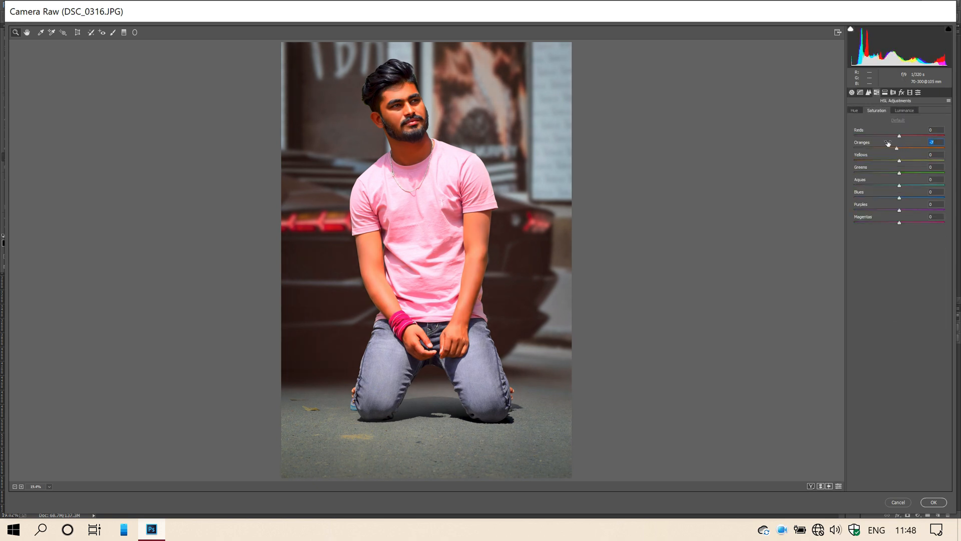
left_click(904, 110)
left_click_drag(897, 162, 956, 165)
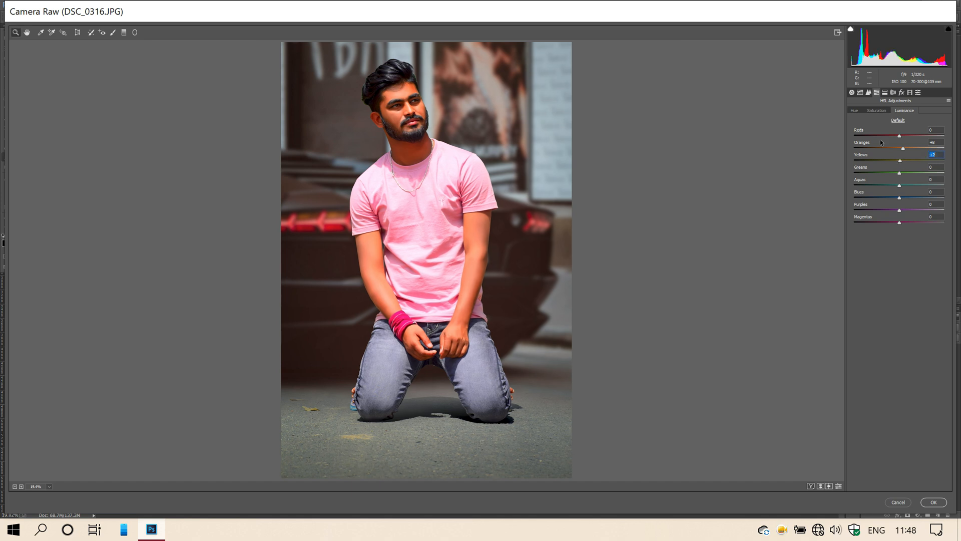
- Fine-tune Dehaze and Contrast, set luminance noise reduction to 11, and apply the Camera Raw filter
left_click(853, 92)
left_click_drag(911, 287, 904, 289)
left_click_drag(890, 202, 888, 201)
left_click(869, 92)
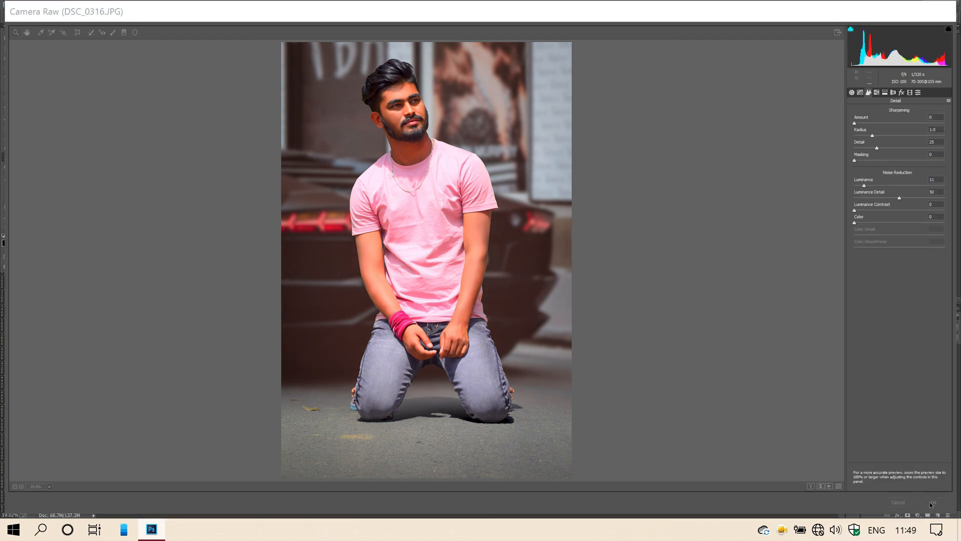
key("Return")
- Merge the graded layer down and apply a saved colour preset in a new Camera Raw filter pass
right_click(907, 353)
left_click(680, 434)
left_click(120, 6)
left_click(137, 84)
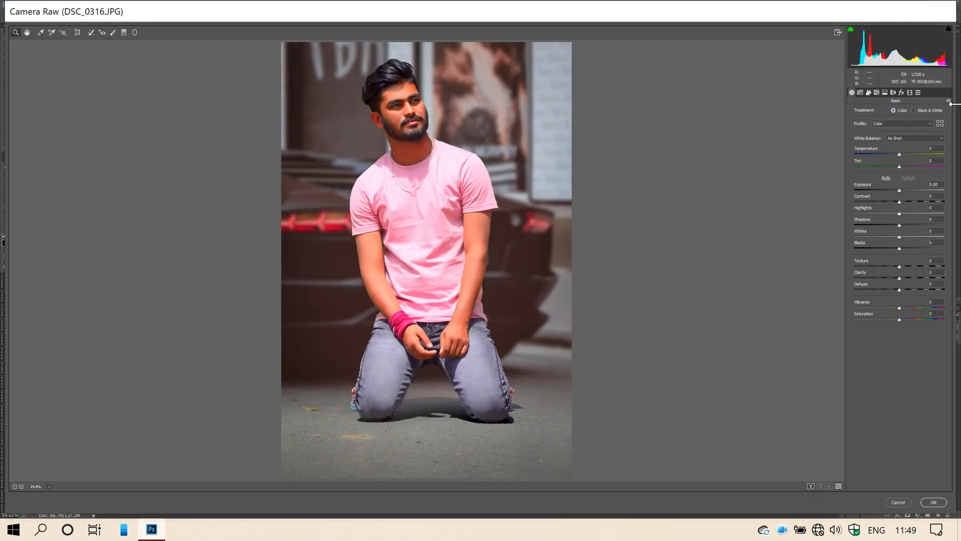
left_click(918, 92)
left_click(903, 295)
- Set the Blues, Purples and Magentas saturation to 0 in the HSL adjustments and apply the Camera Raw filter
left_click(876, 93)
left_click(903, 110)
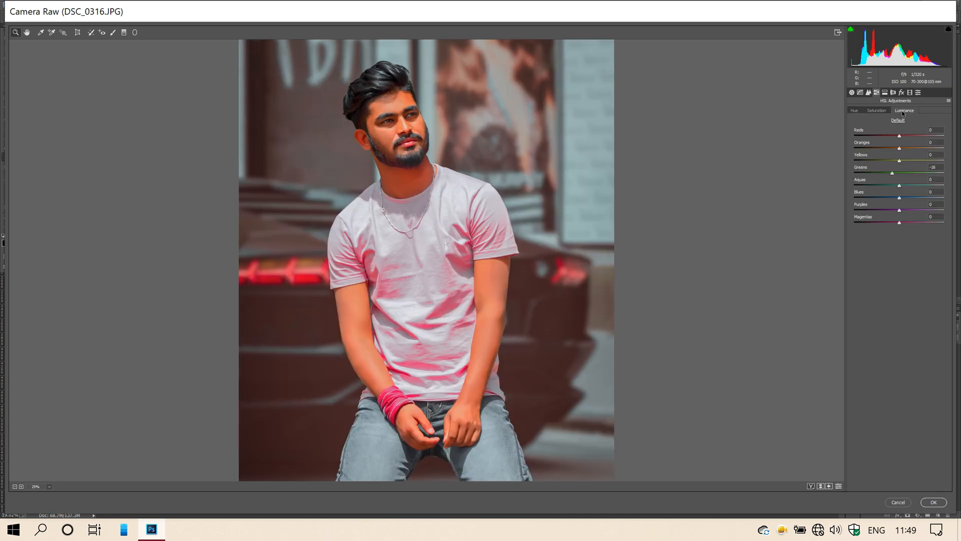
left_click(876, 110)
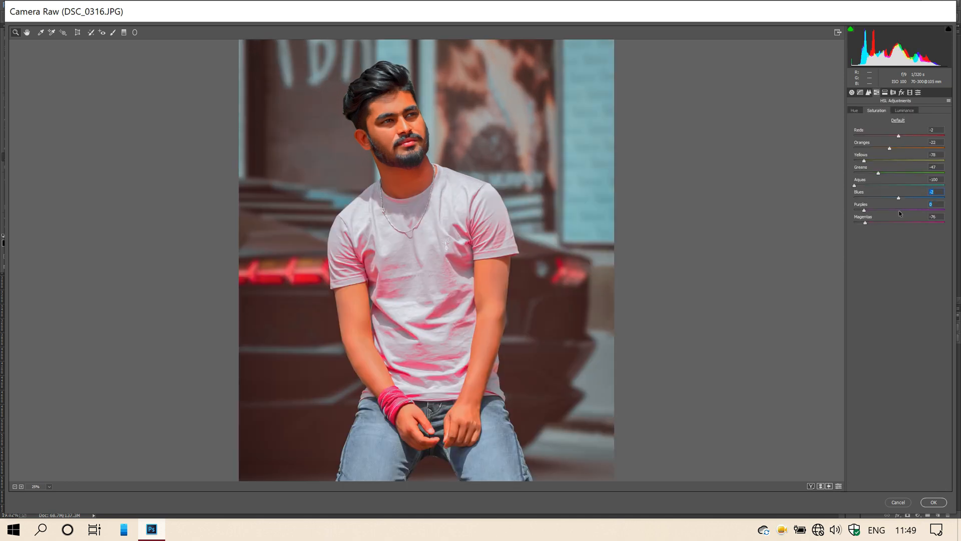
left_click_drag(900, 224, 899, 224)
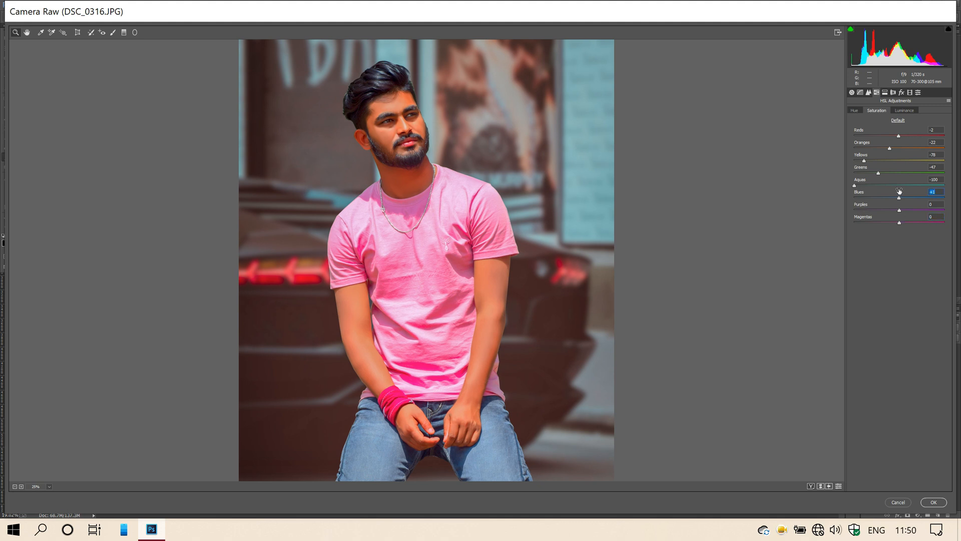
left_click(468, 146, "alt")
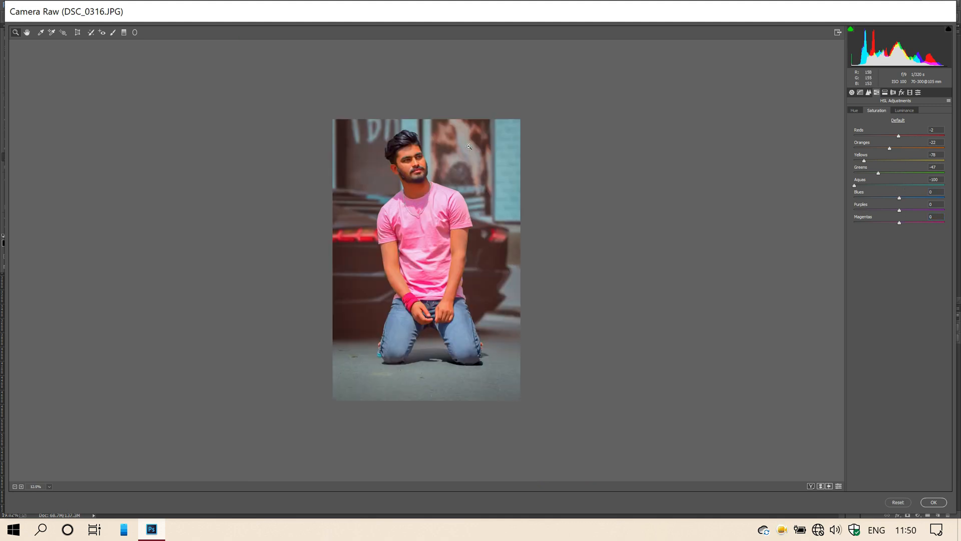
left_click(934, 501)
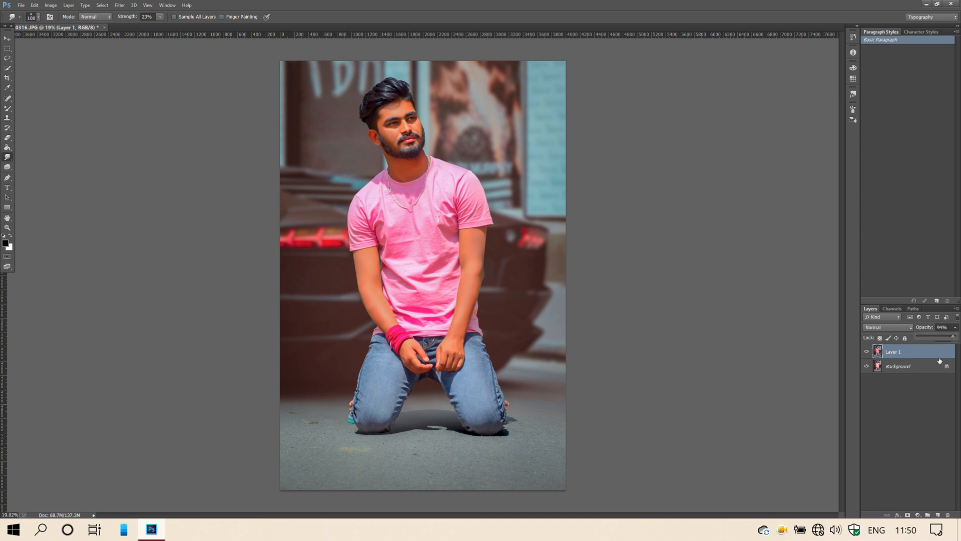
- Merge the graded layer at about 94% opacity into the Background and scale a duplicate of it slightly smaller
key("ctrl+e")
key("ctrl+j")
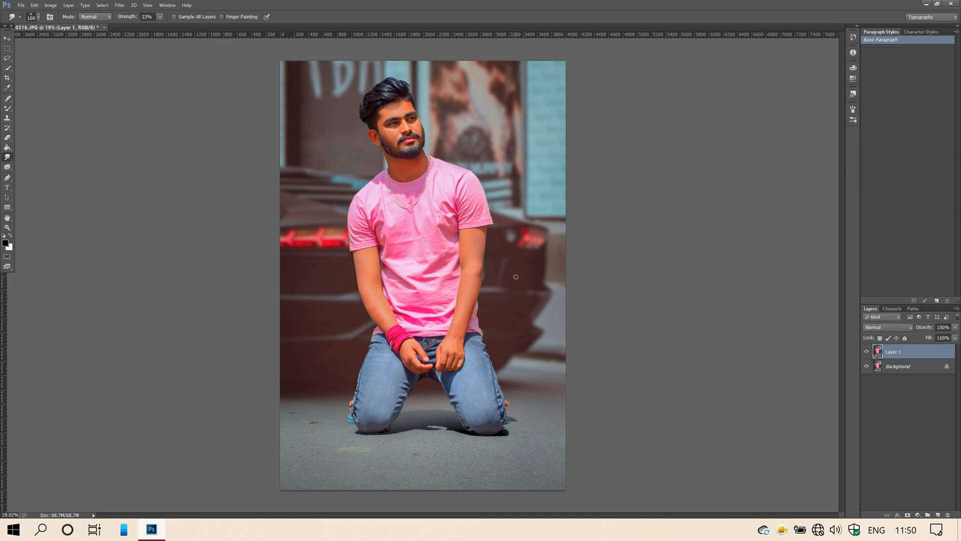
key("ctrl+t")
left_click(383, 16)
- Add a white Stroke positioned inside the edge of the scaled-down Layer 1 as a thin frame
double_click(901, 358)
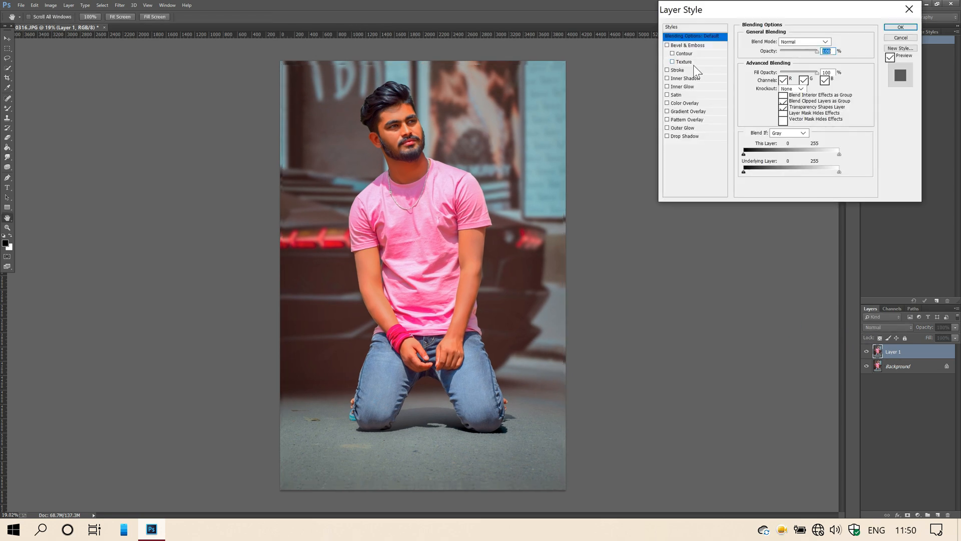
left_click(695, 70)
left_click(760, 94)
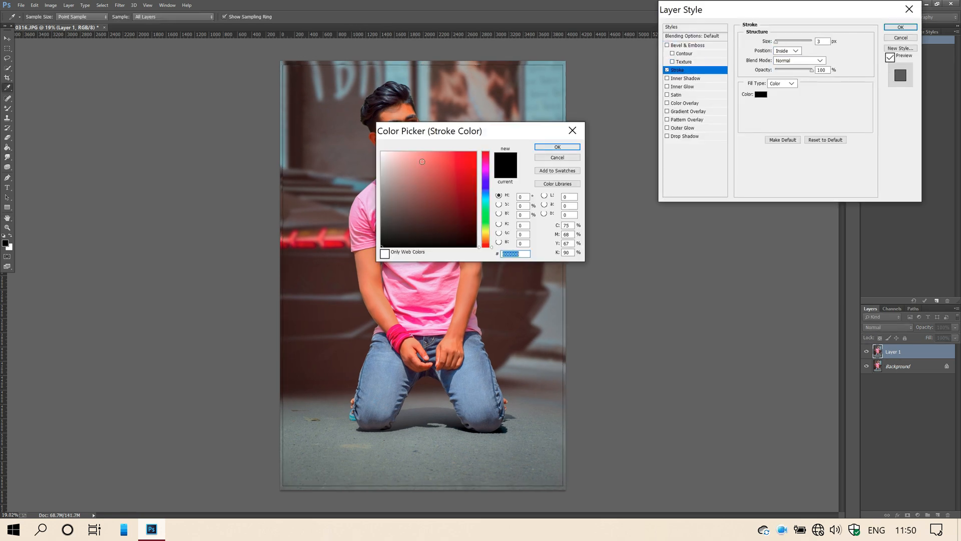
left_click(545, 147)
left_click(782, 39)
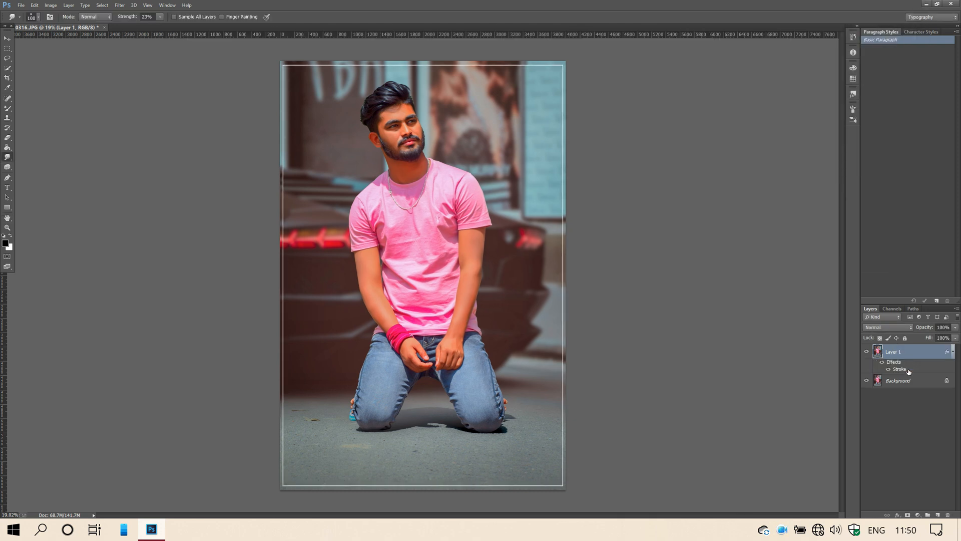
- Apply a blur filter to the Background layer behind the framed picture
left_click(901, 380)
left_click(119, 5)
mouse_move(167, 176)
left_click(346, 262)
left_click_drag(481, 253, 476, 252)
left_click(521, 150)
key("r")
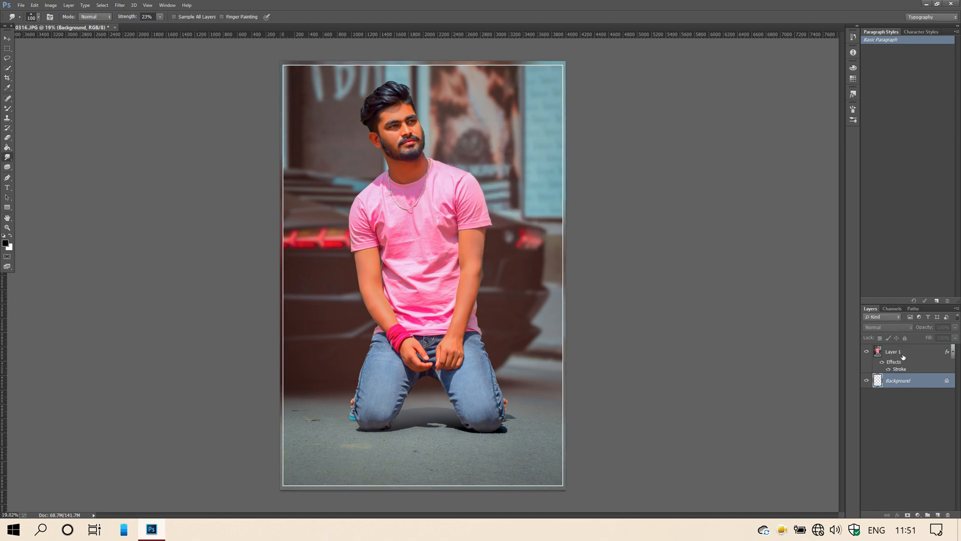